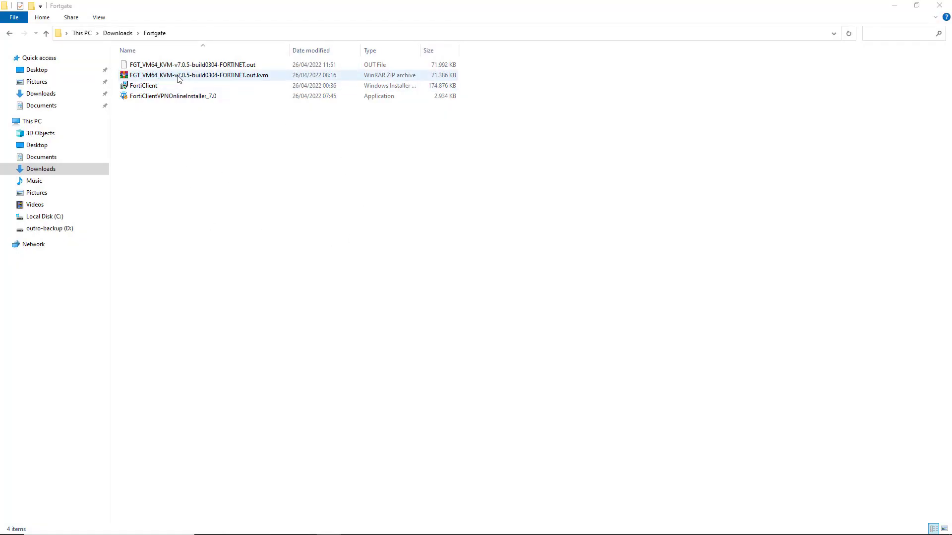
# Step: Extract the FGT_VM64_KVM-v7.0.5-build0304-FORTINET.out.kvm archive into a folder of the same name and open that folder
pyautogui.click(179, 78)
pyautogui.rightClick(178, 75)
pyautogui.click(279, 128)
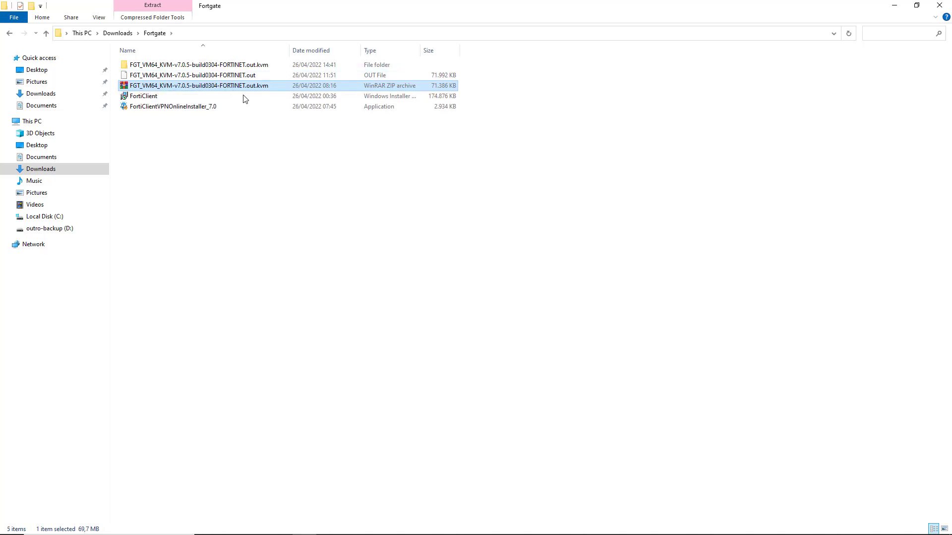
pyautogui.doubleClick(210, 66)
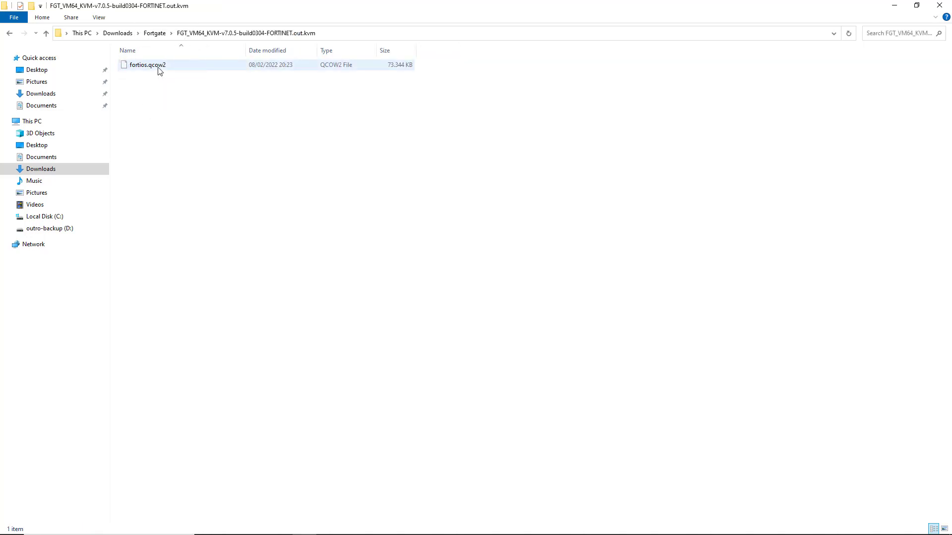
# Step: Switch to Proxmox and start a new virtual machine named Fortgate that does not use any media
pyautogui.hotkey('alt', 'Tab')
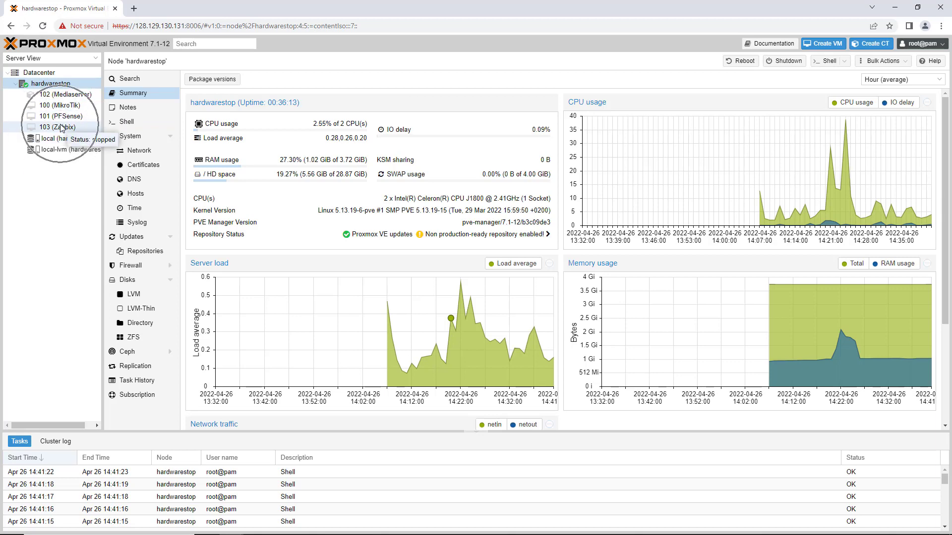
pyautogui.click(830, 44)
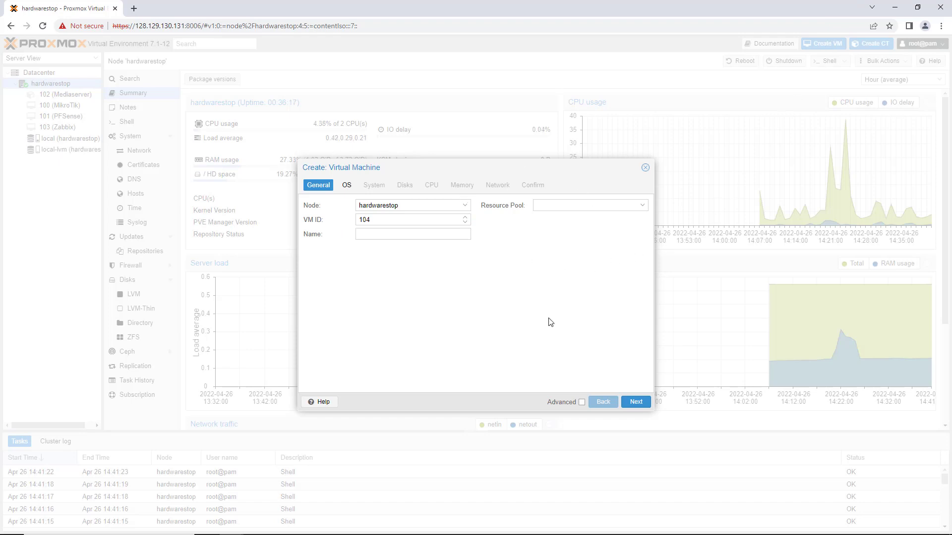
pyautogui.click(410, 236)
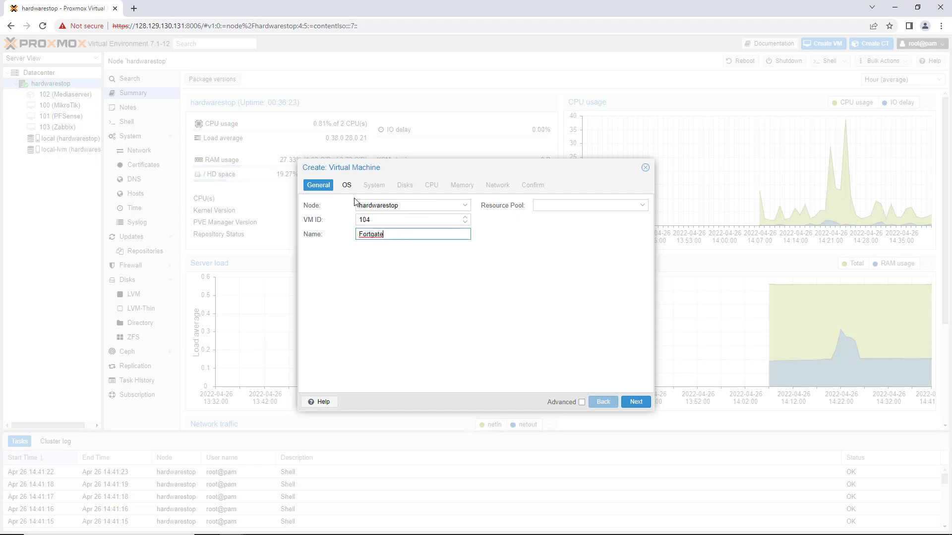
pyautogui.click(347, 186)
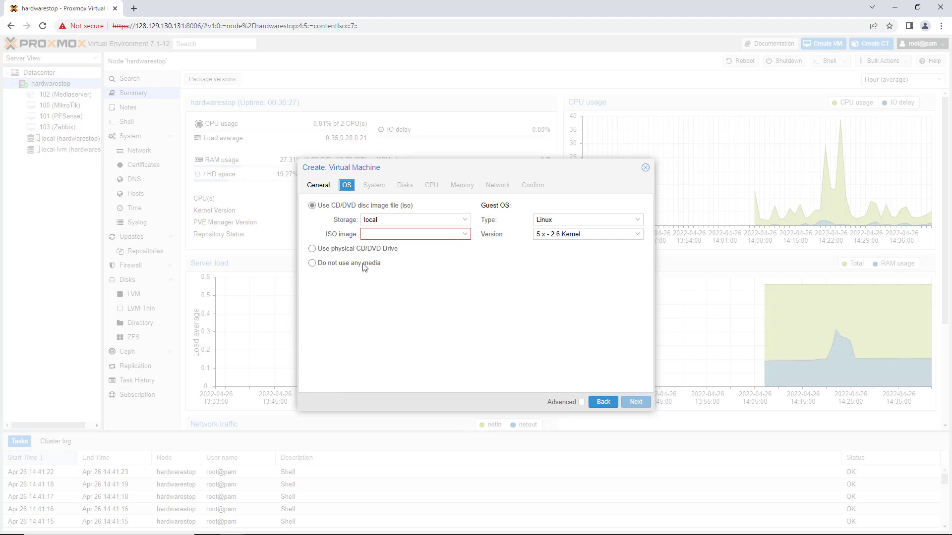
pyautogui.click(361, 267)
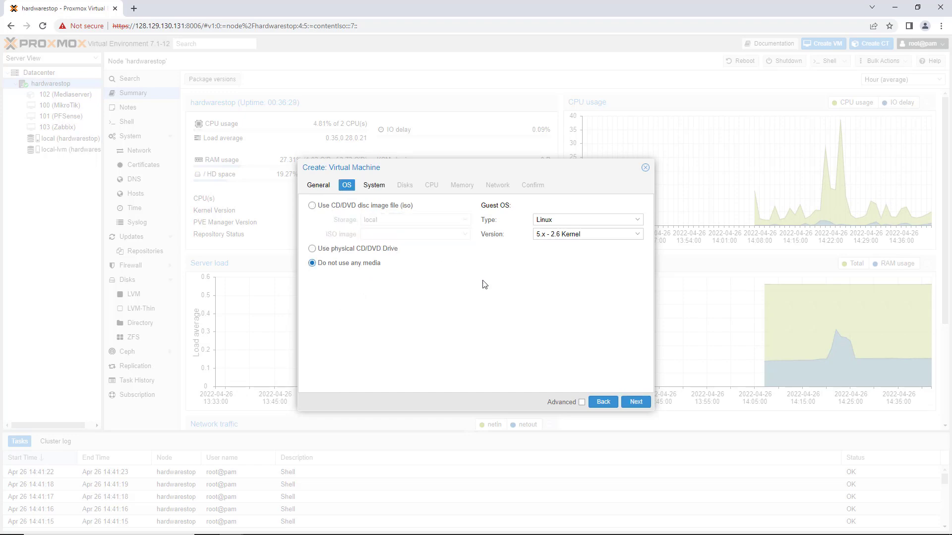
# Step: Keep the default system settings and remove the scsi0 disk from the new virtual machine
pyautogui.click(380, 189)
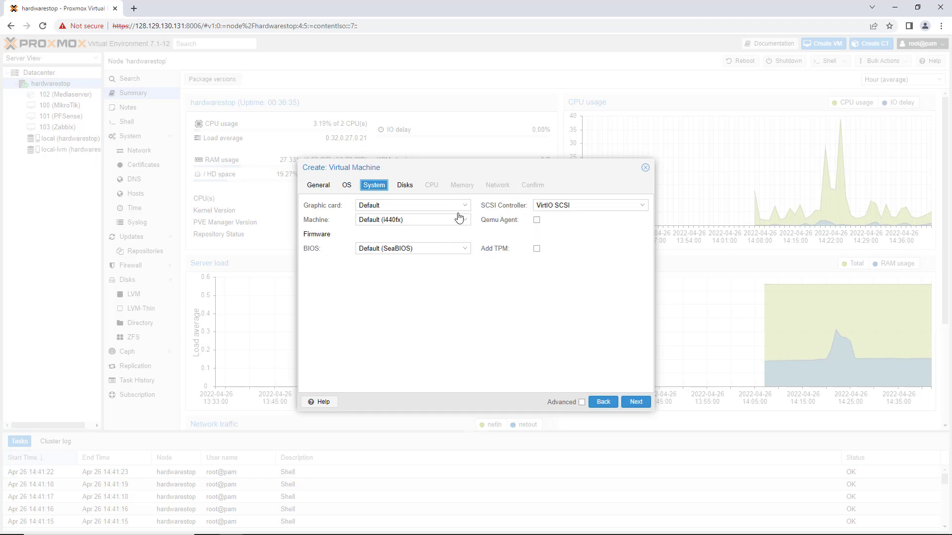
pyautogui.click(405, 191)
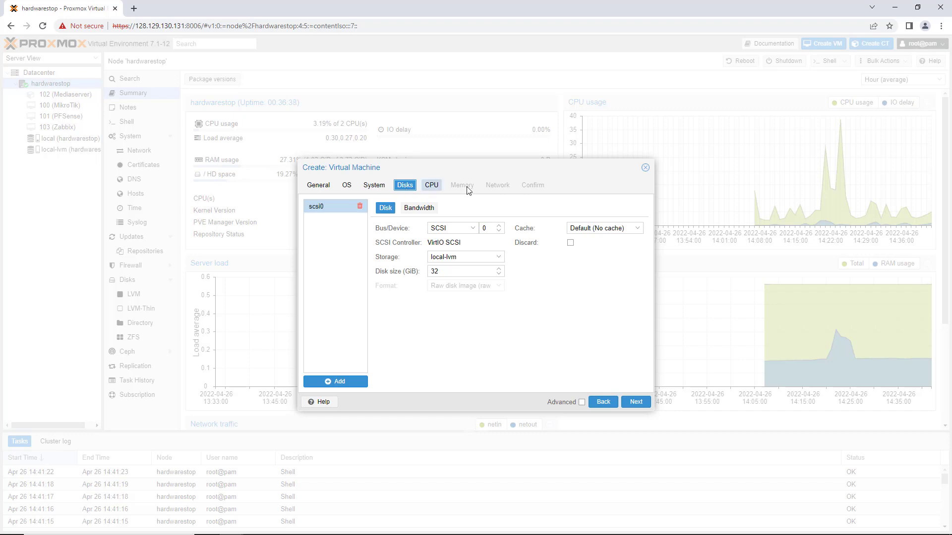
pyautogui.click(359, 207)
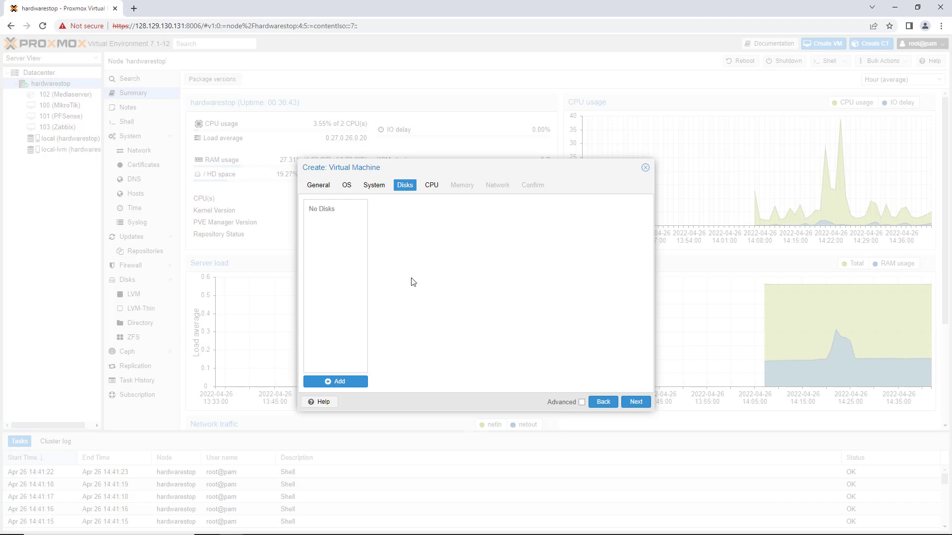
# Step: Keep the default CPU settings and set the virtual machine's memory to 1024 MiB
pyautogui.click(432, 189)
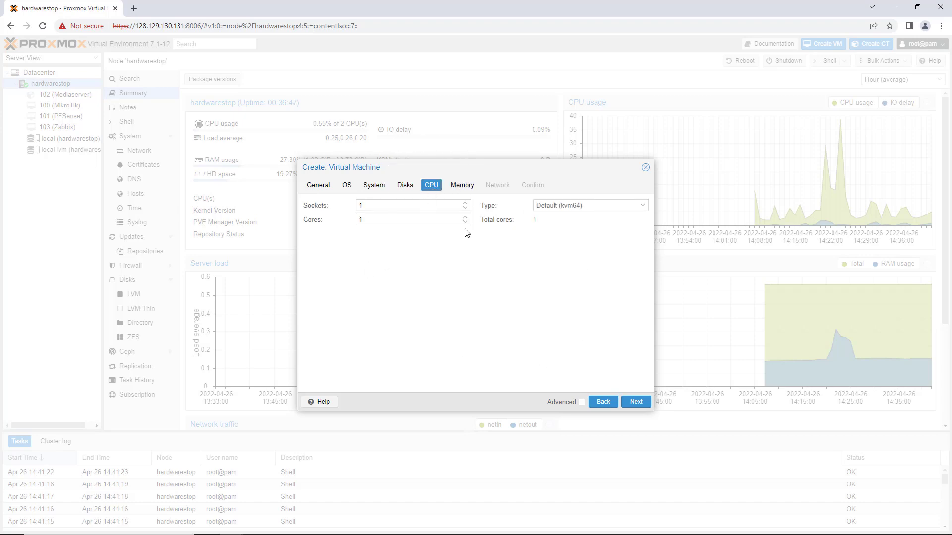
pyautogui.click(470, 188)
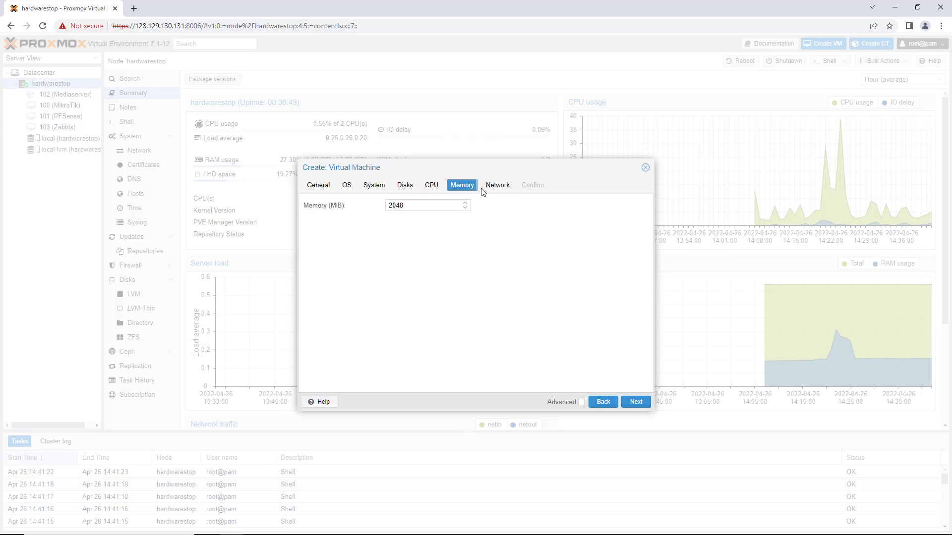
pyautogui.moveTo(411, 205); pyautogui.dragTo(359, 207)
pyautogui.write('102')
pyautogui.click(470, 311)
# Step: Keep the default network settings and finish creating the Fortgate virtual machine
pyautogui.click(493, 191)
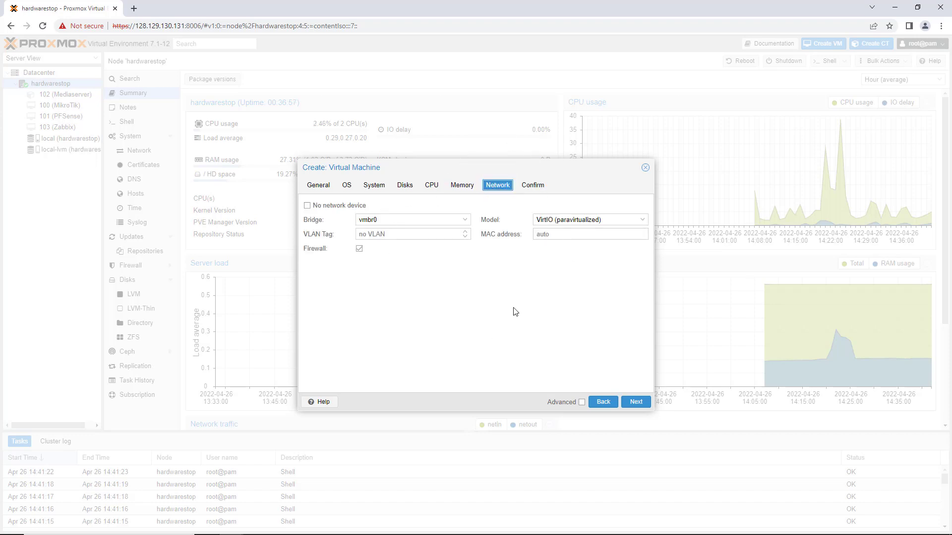
pyautogui.click(531, 188)
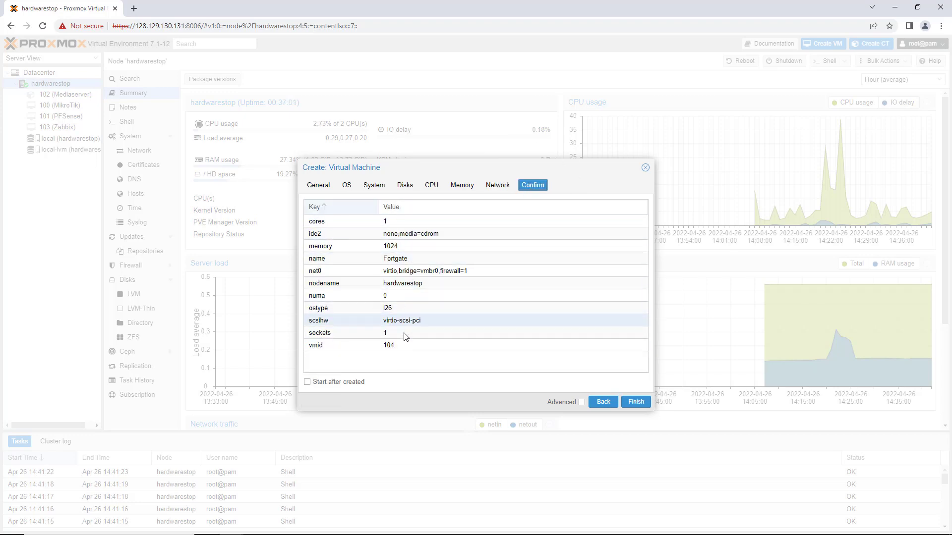
pyautogui.click(634, 403)
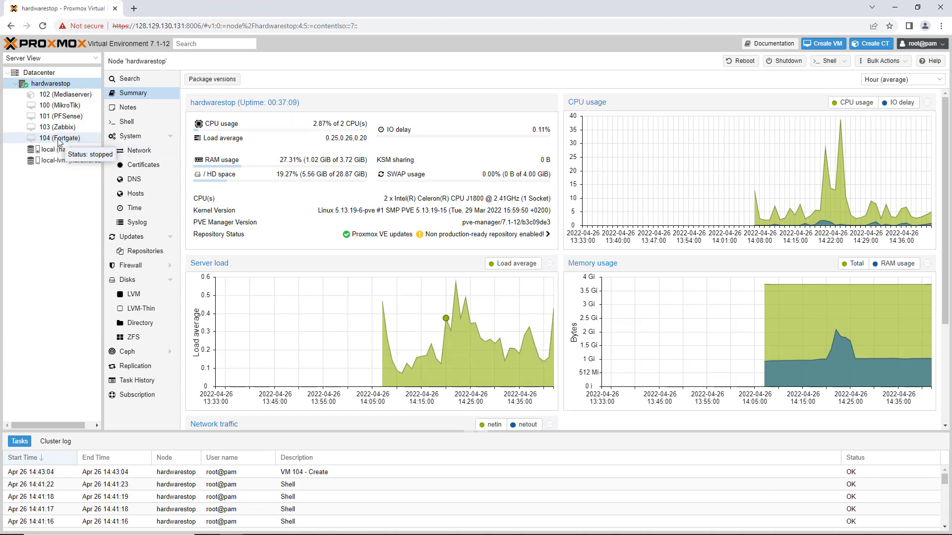
# Step: Open the upload form for ISO images on the local storage of hardwarestop
pyautogui.press('ctrl')
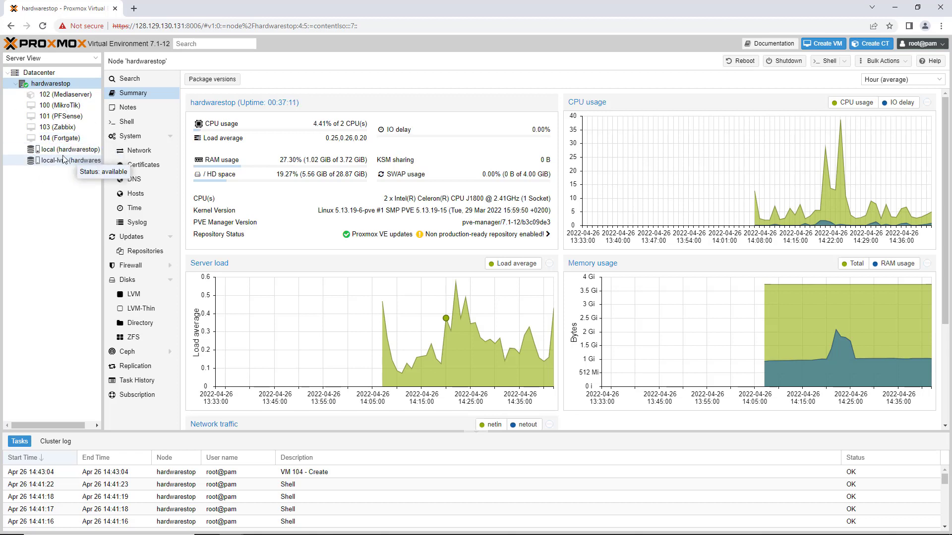
pyautogui.press('ctrl')
pyautogui.click(63, 151)
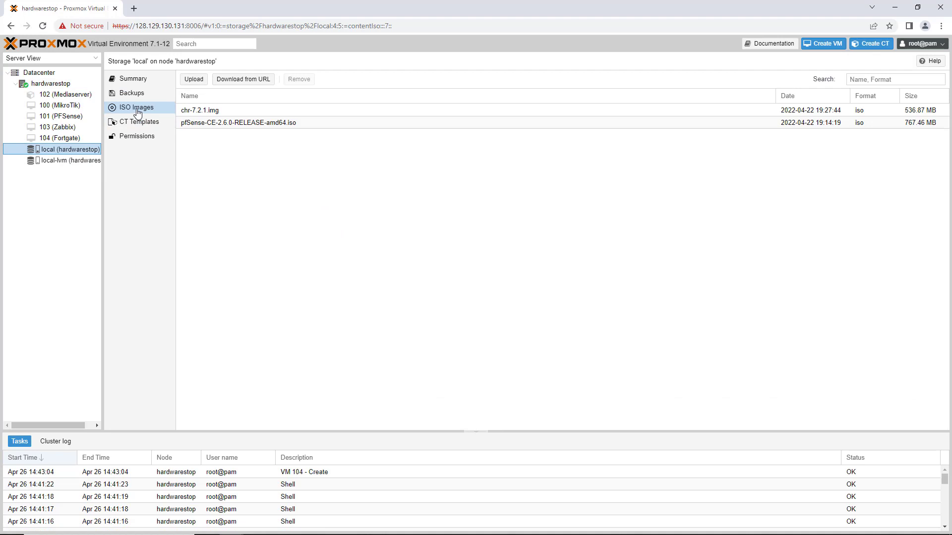
pyautogui.click(137, 109)
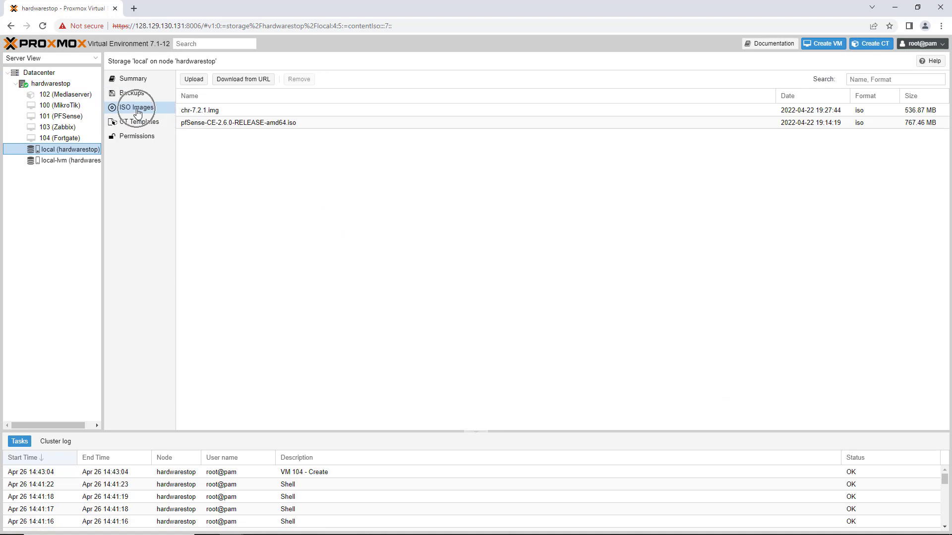
pyautogui.click(193, 81)
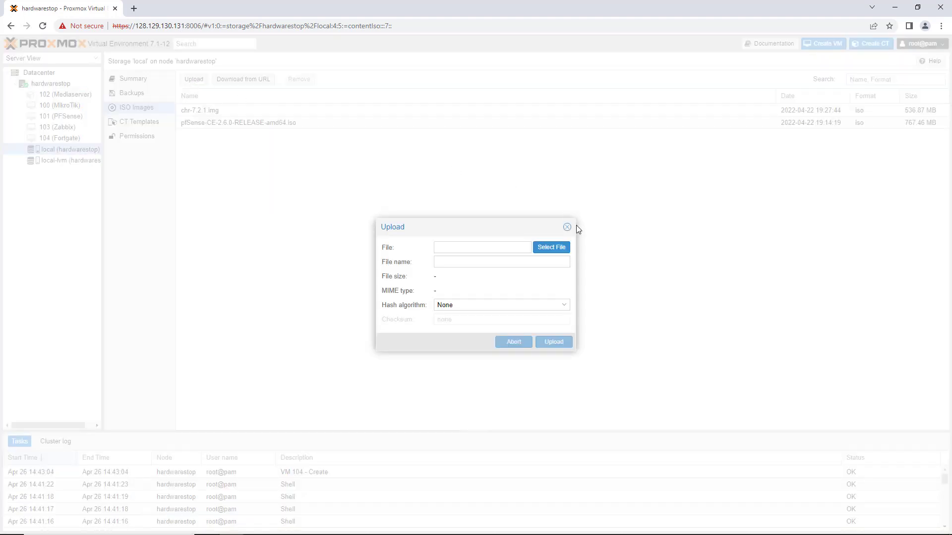
# Step: Choose fortios.qcow2 from the extracted folder as the file to upload, with the file filter set to All Files
pyautogui.click(556, 253)
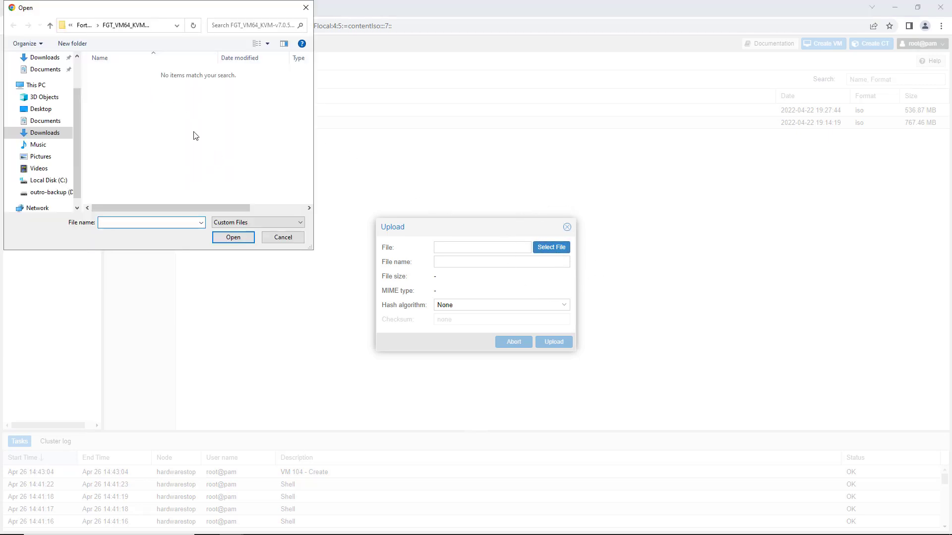
pyautogui.press('ctrl')
pyautogui.press('ctrl')
pyautogui.press('ctrl')
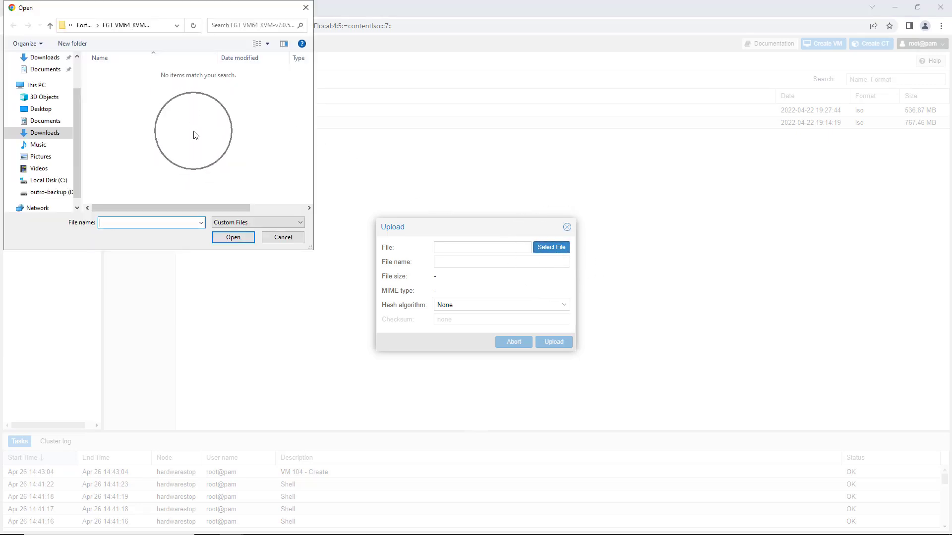
pyautogui.press('ctrl')
pyautogui.click(229, 223)
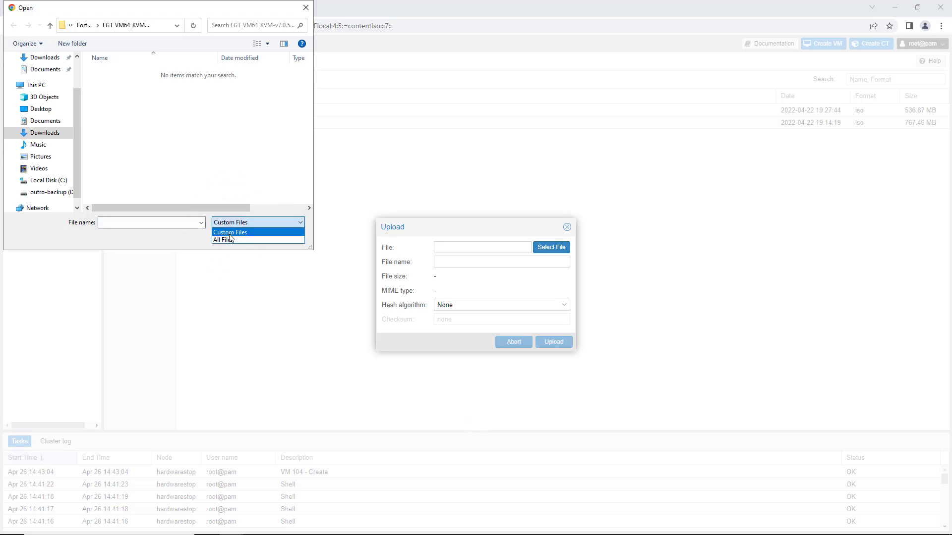
pyautogui.press('ctrl')
pyautogui.press('ctrl')
pyautogui.click(229, 240)
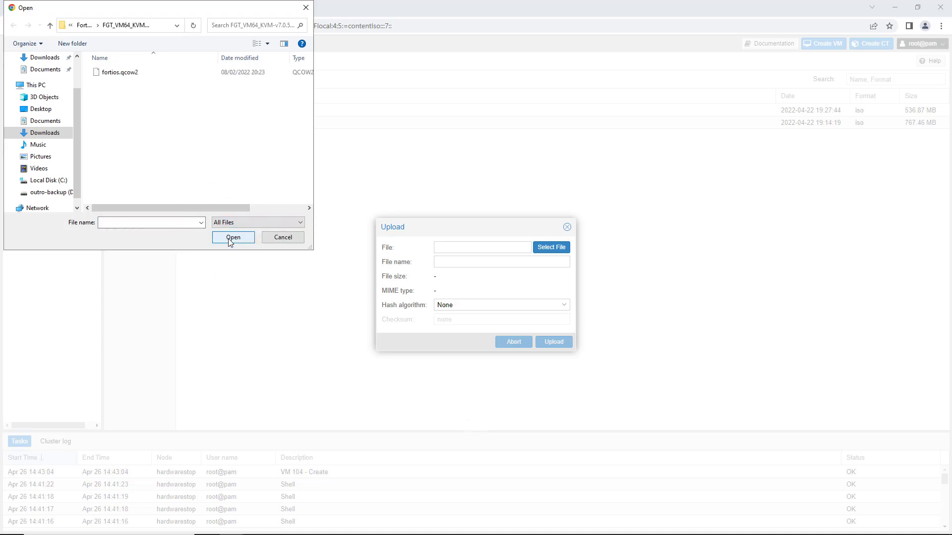
pyautogui.press('ctrl')
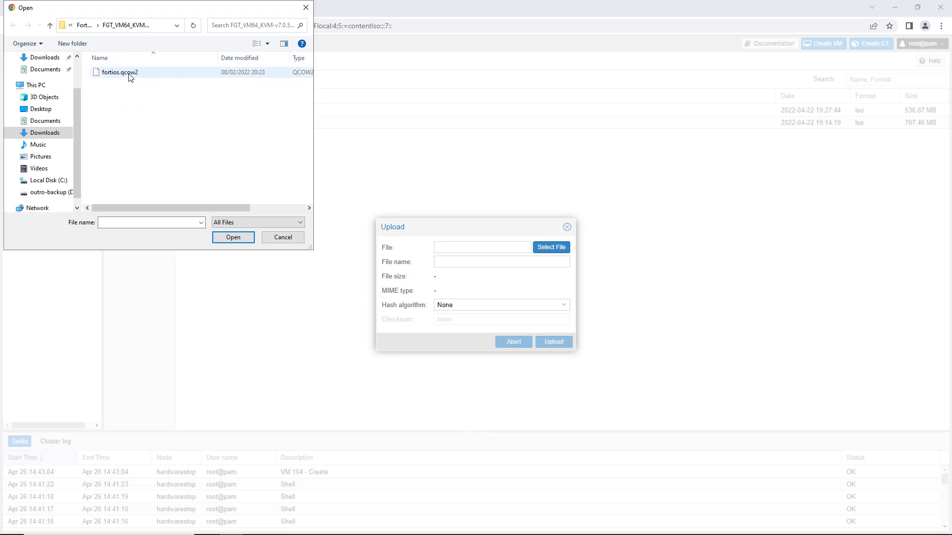
pyautogui.click(130, 77)
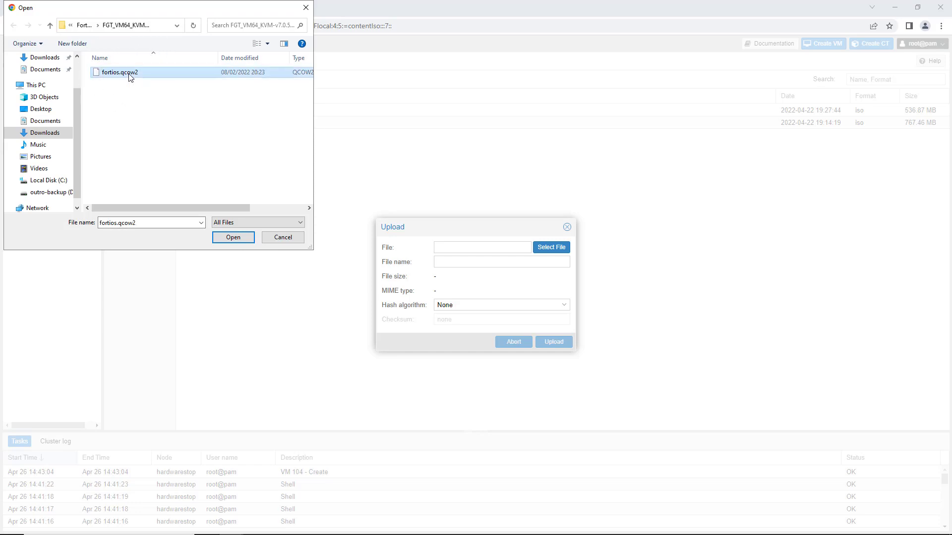
pyautogui.press('ctrl')
pyautogui.click(231, 238)
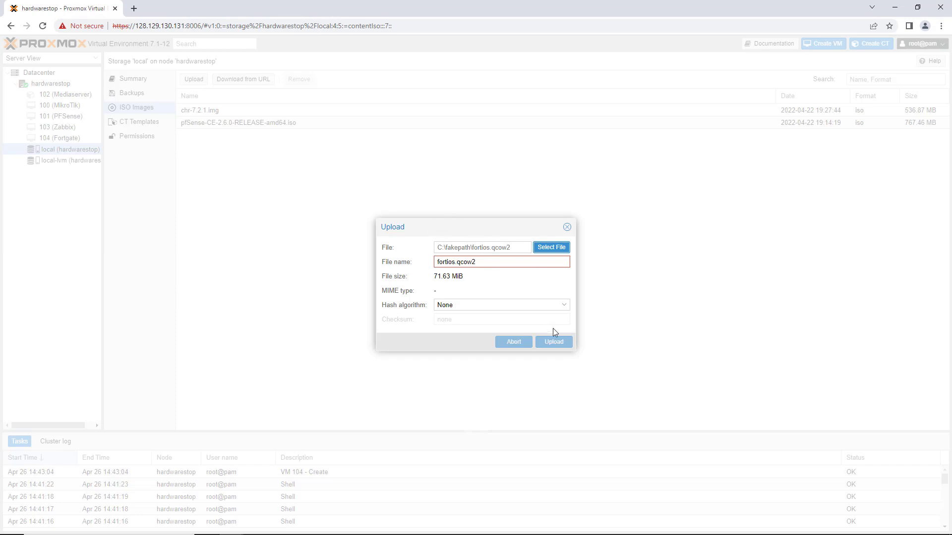
# Step: Change the upload's file name to fortios.iso and upload it to the local storage
pyautogui.press('ctrl')
pyautogui.moveTo(457, 262); pyautogui.dragTo(521, 264)
pyautogui.write('iso')
pyautogui.click(554, 342)
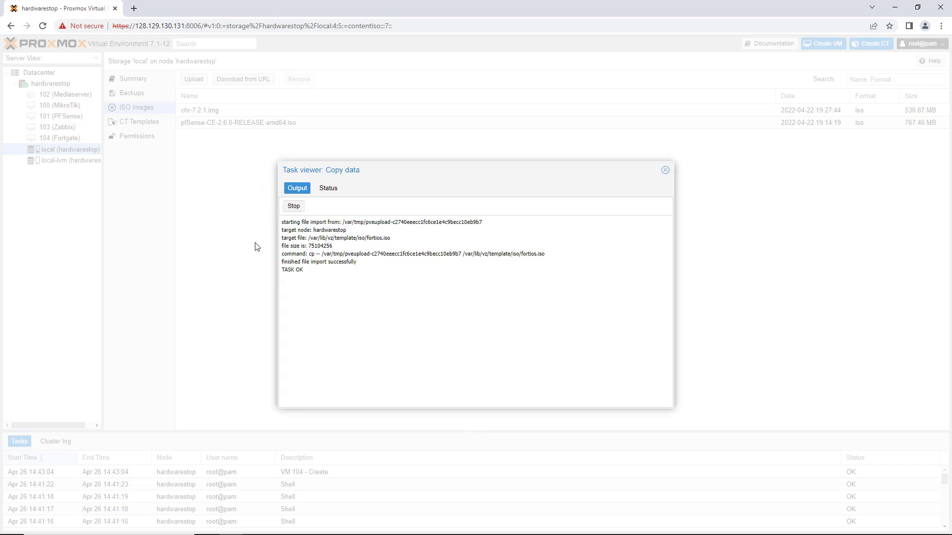
pyautogui.press('ctrl')
pyautogui.press('ctrl')
pyautogui.press('ctrl')
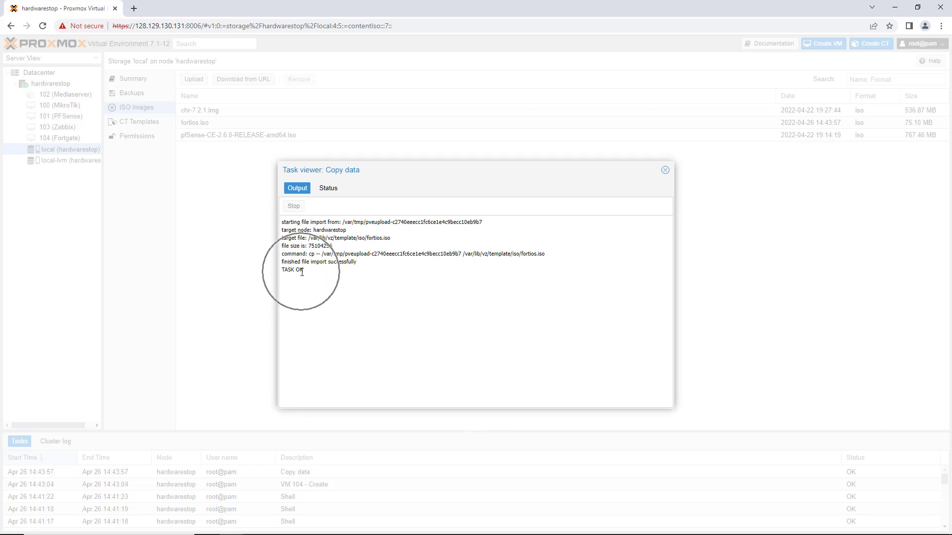
# Step: Copy the target path /var/lib/vz/template/iso/ from the copy task's output and close the task viewer
pyautogui.moveTo(308, 240); pyautogui.dragTo(366, 237)
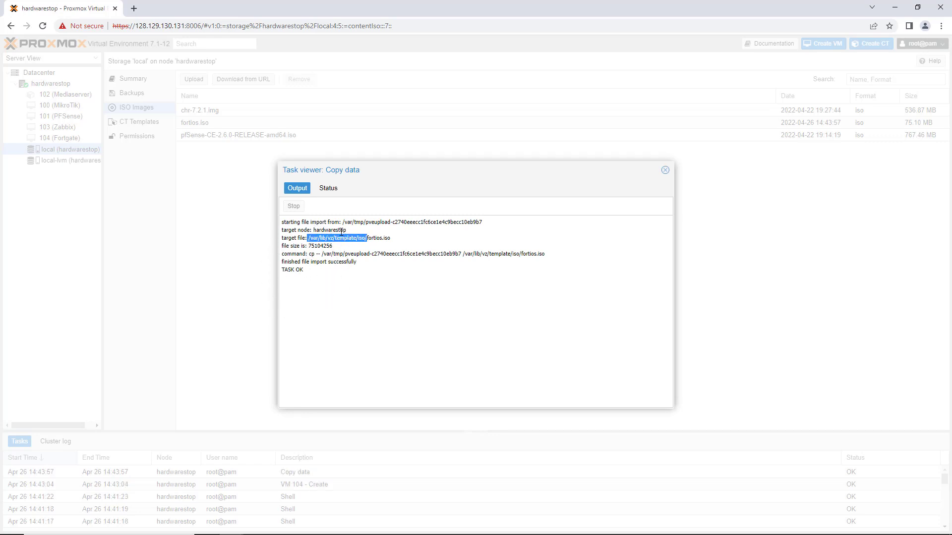
pyautogui.press('ctrl')
pyautogui.press('ctrl')
pyautogui.rightClick(346, 239)
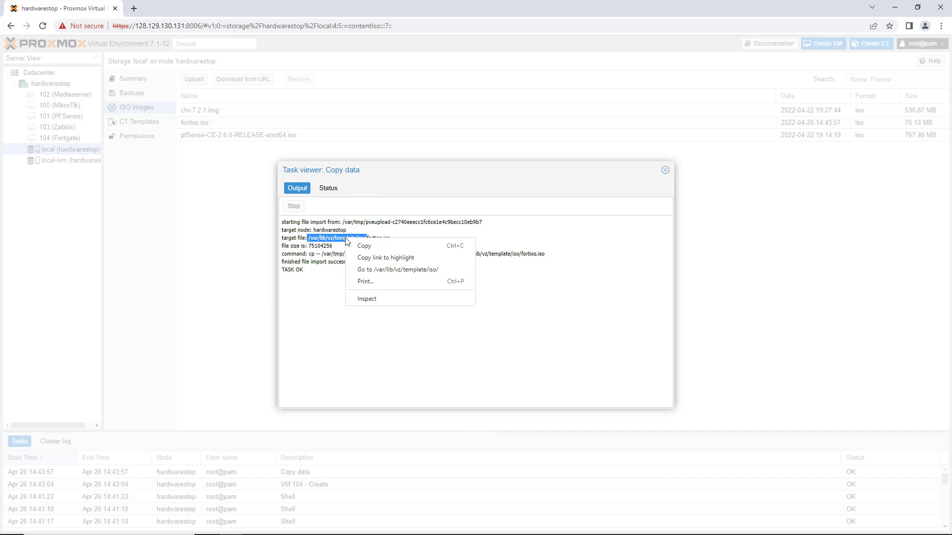
pyautogui.press('ctrl')
pyautogui.press('ctrl')
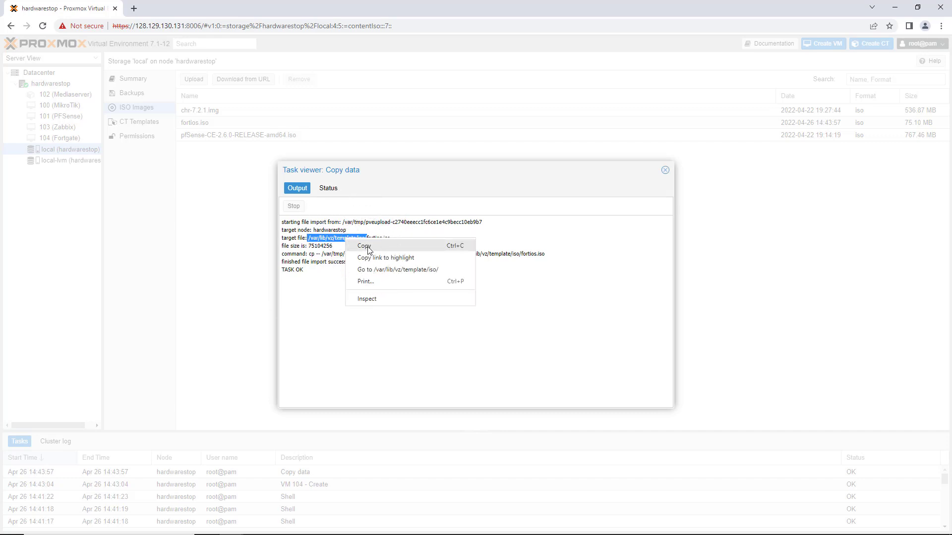
pyautogui.click(367, 248)
pyautogui.press('ctrl')
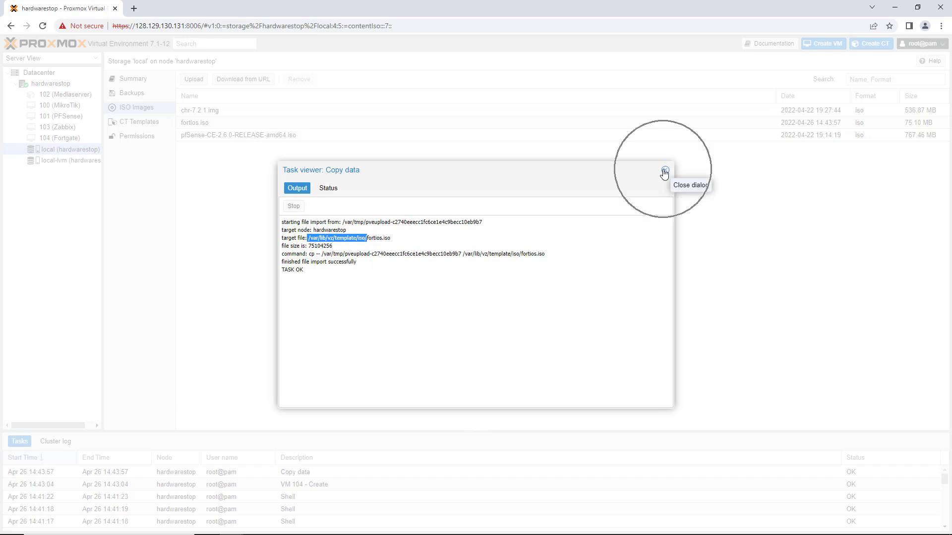
pyautogui.click(664, 172)
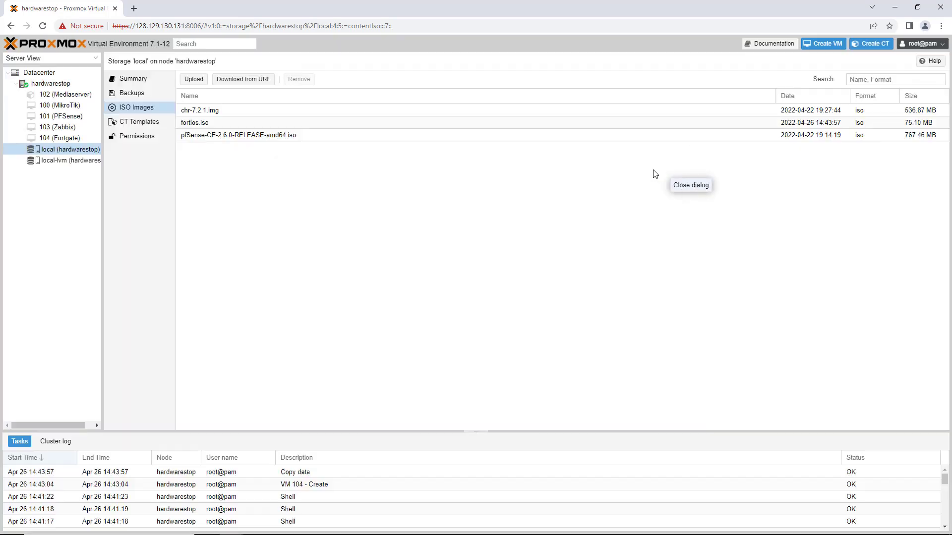
# Step: Select the uploaded fortios.iso in the image list and open the shell of the hardwarestop node
pyautogui.click(213, 124)
pyautogui.press('ctrl')
pyautogui.press('ctrl')
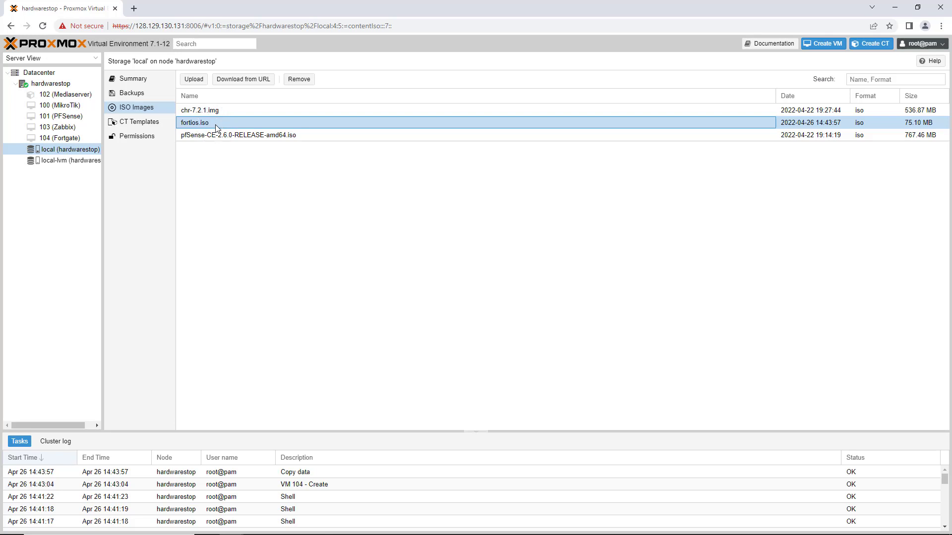
pyautogui.press('ctrl')
pyautogui.click(56, 85)
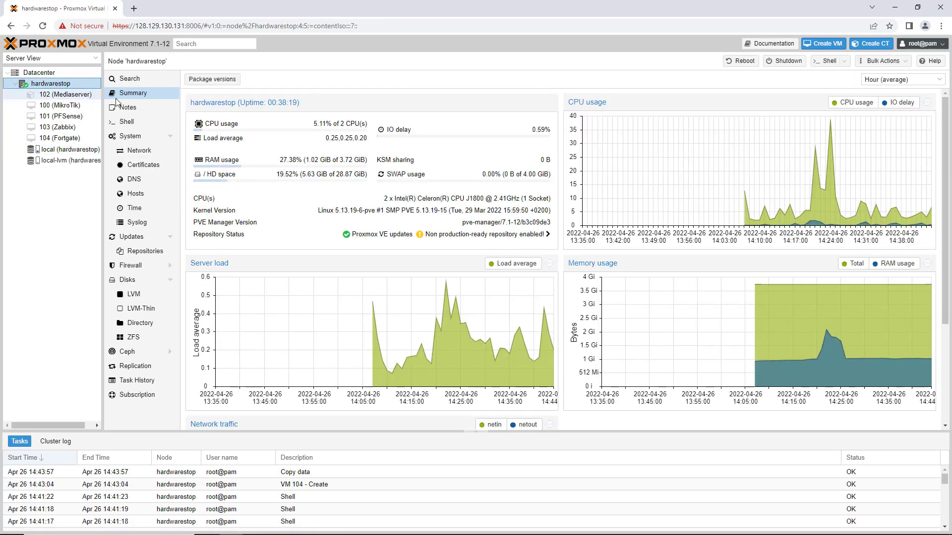
pyautogui.press('ctrl')
pyautogui.click(129, 124)
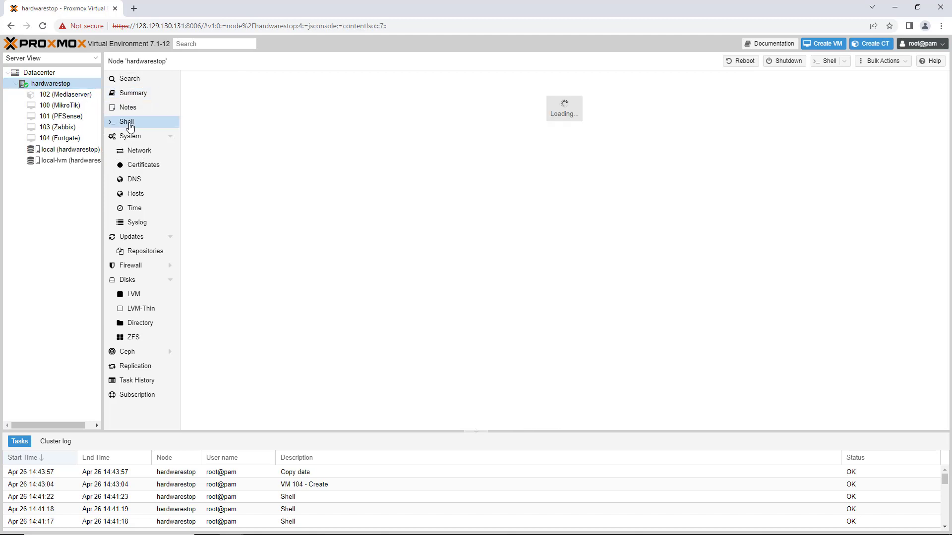
# Step: Change the shell's working directory to /var/lib/vz/template/iso/ using the copied path
pyautogui.press('ctrl')
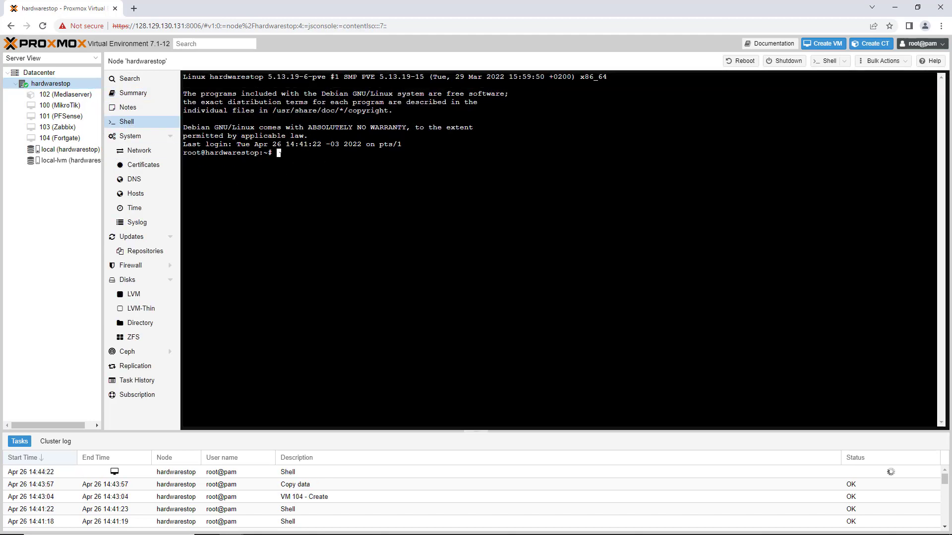
pyautogui.write('cd')
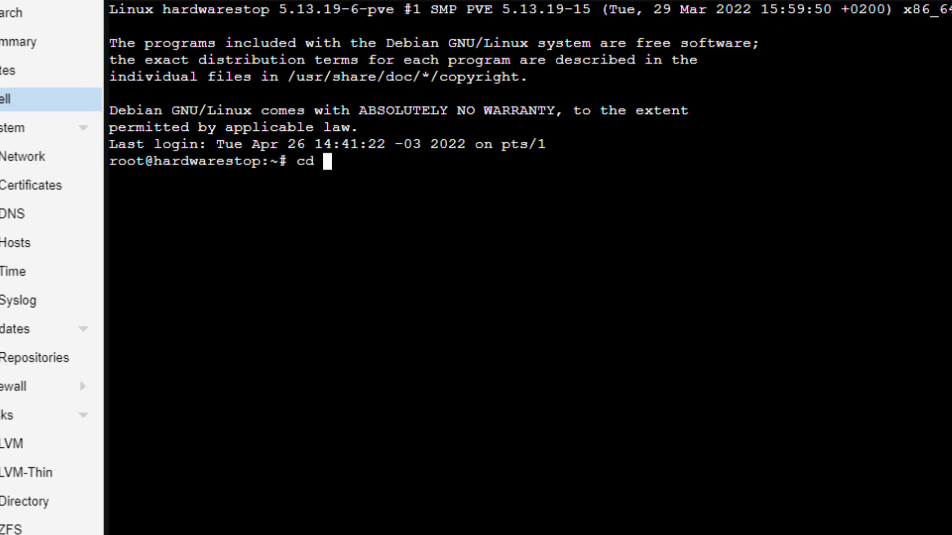
pyautogui.rightClick(367, 172)
pyautogui.press('ctrl')
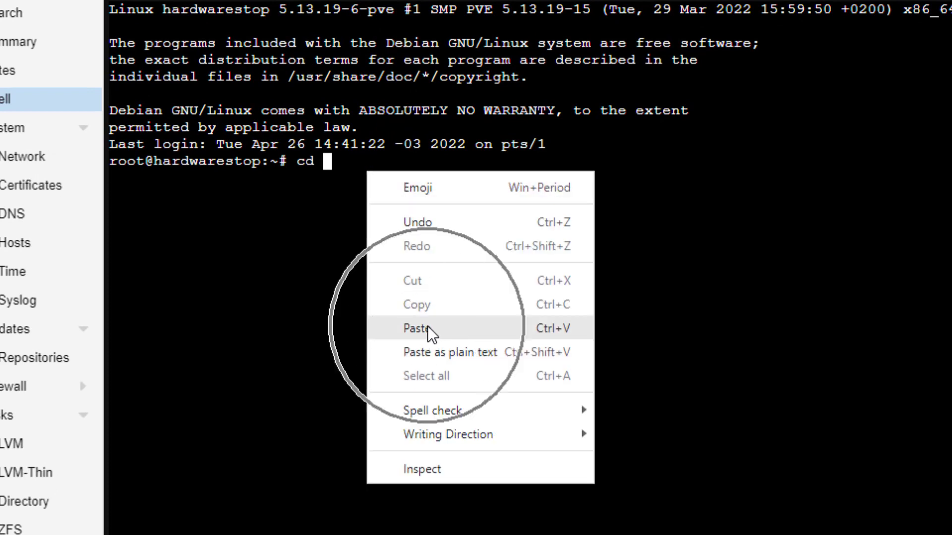
pyautogui.click(429, 329)
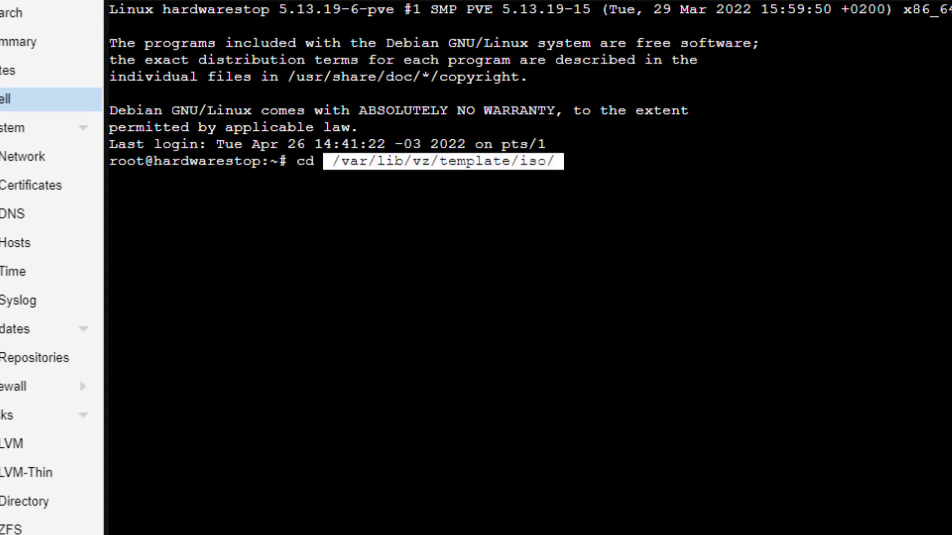
pyautogui.press('ctrl')
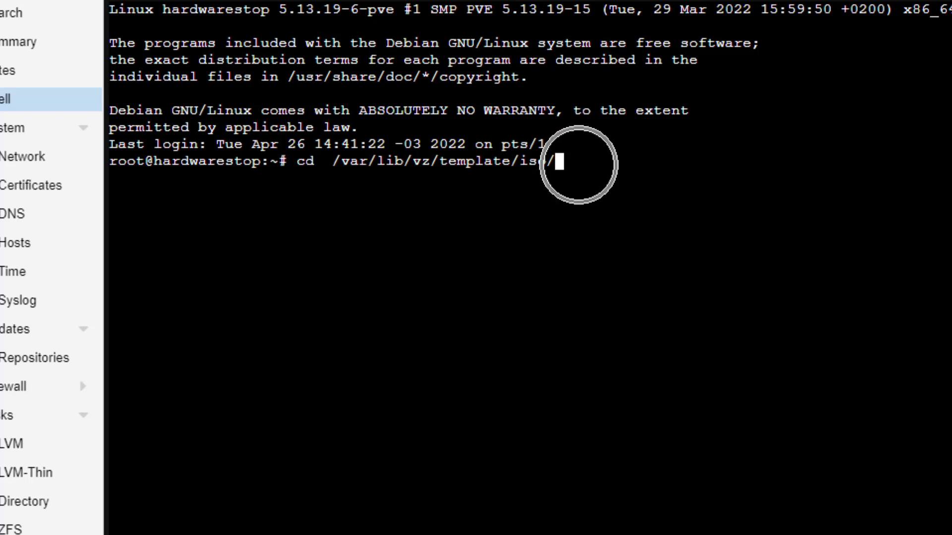
pyautogui.press('Return')
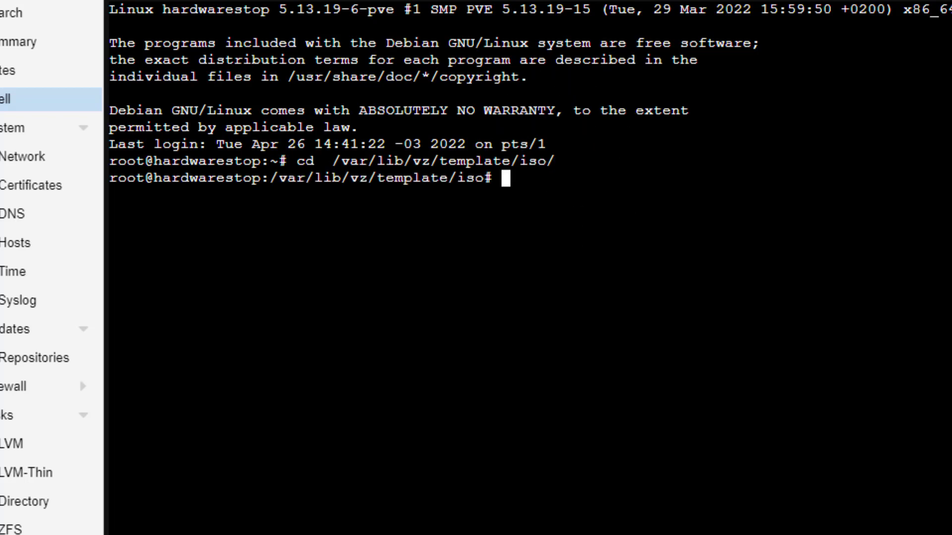
# Step: List the files in the iso directory, clear the terminal and list them again
pyautogui.write('ls')
pyautogui.press('Return')
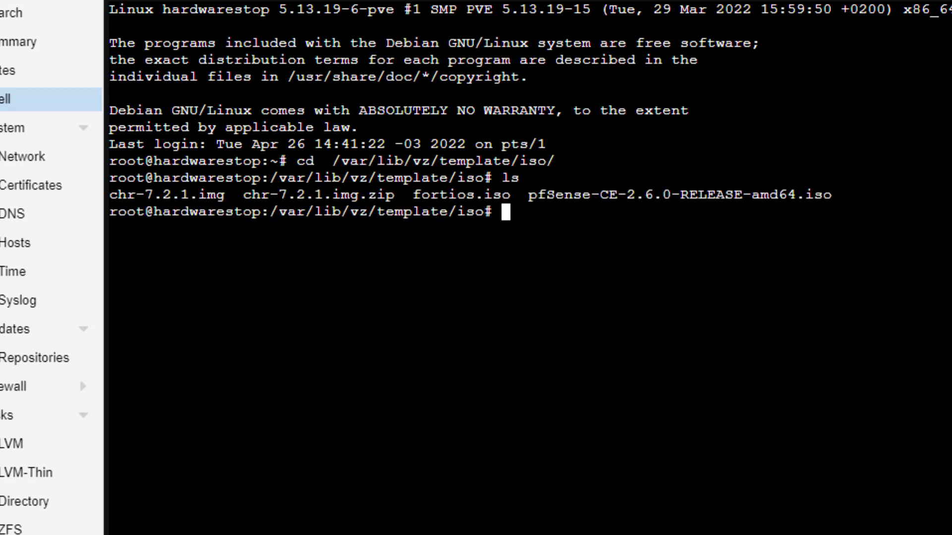
pyautogui.moveTo(415, 195); pyautogui.dragTo(508, 196)
pyautogui.press('Return')
pyautogui.press('Return')
pyautogui.press('Return')
pyautogui.write('ce')
pyautogui.press('BackSpace')
pyautogui.write('lear')
pyautogui.press('Return')
pyautogui.write('ls')
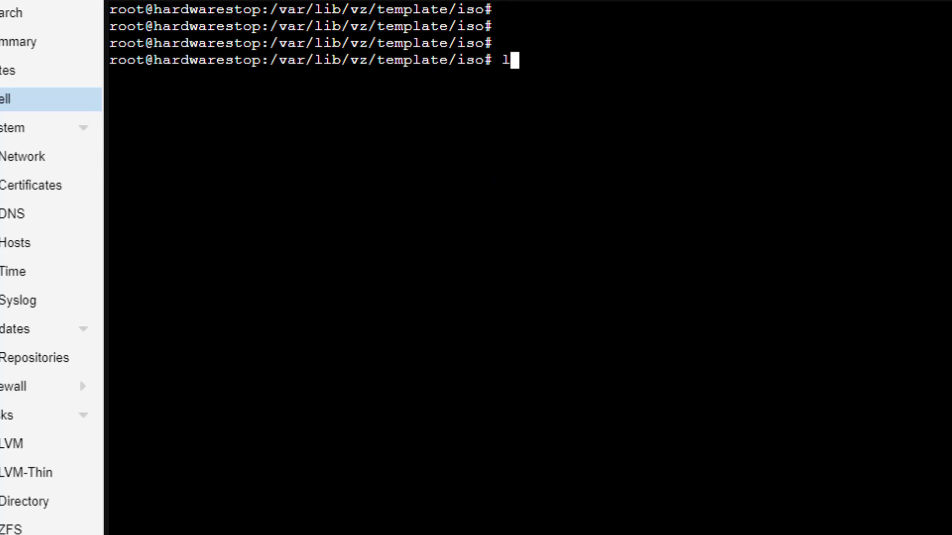
pyautogui.press('Return')
pyautogui.press('Return')
# Step: Rename fortios.iso to fortios.qcow2 with the mv command
pyautogui.write('mv ')
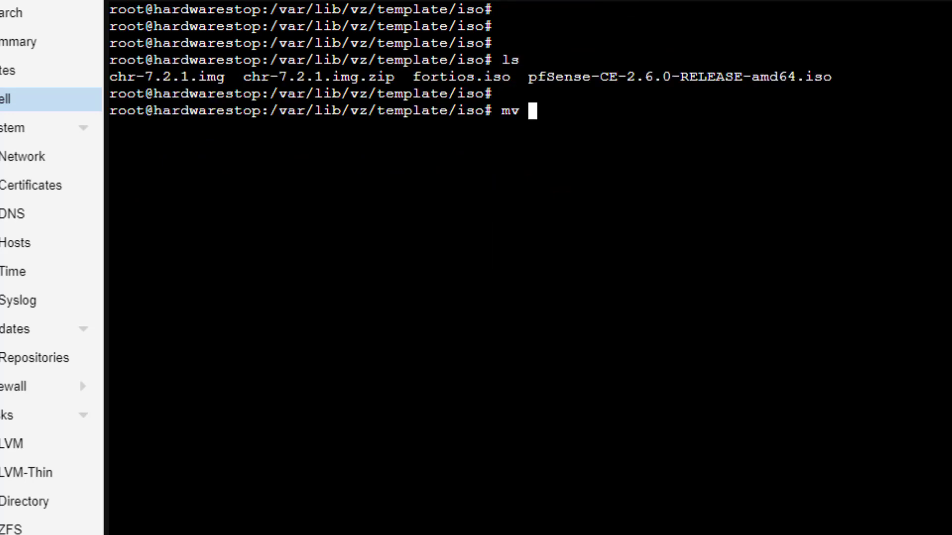
pyautogui.write('f')
pyautogui.press('Tab')
pyautogui.write('f')
pyautogui.press('Tab')
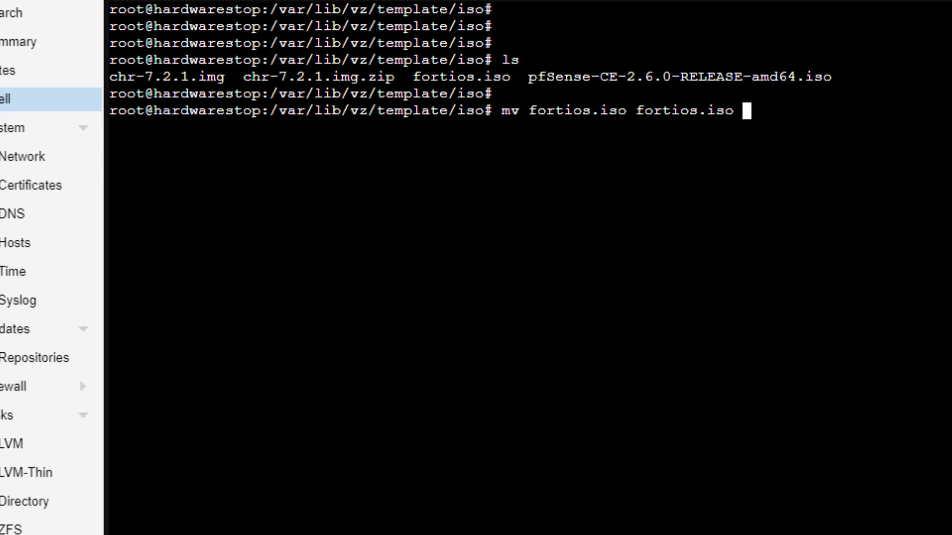
pyautogui.press('BackSpace')
pyautogui.press('BackSpace')
pyautogui.press('BackSpace')
pyautogui.press('BackSpace')
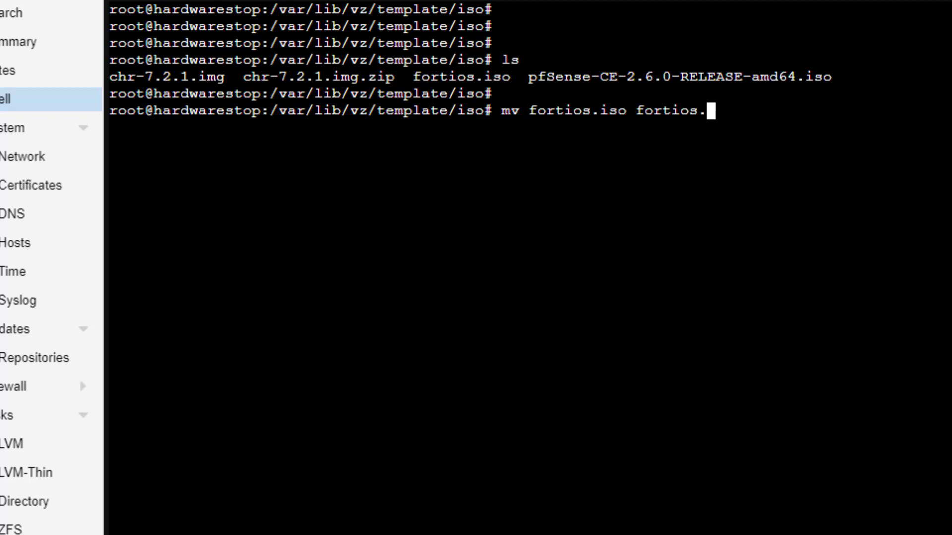
pyautogui.write('qcow2')
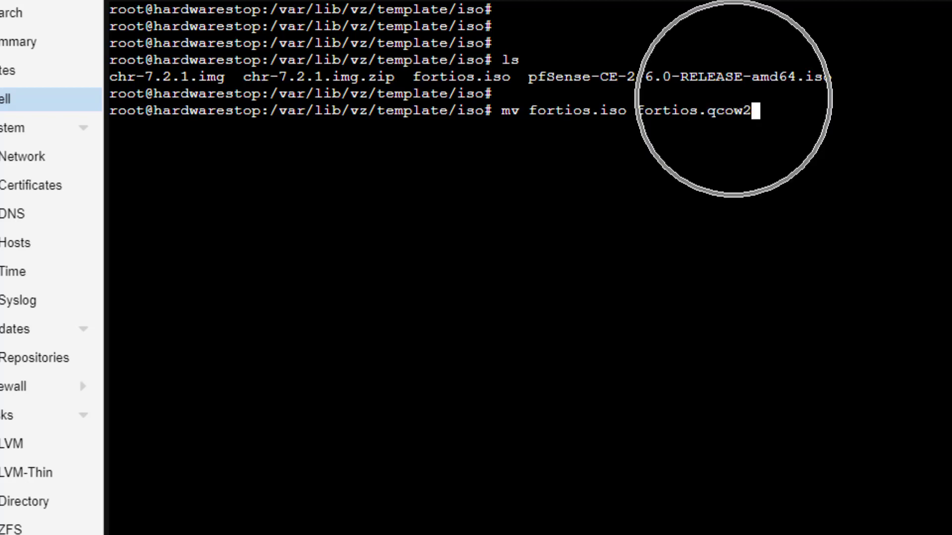
pyautogui.press('Return')
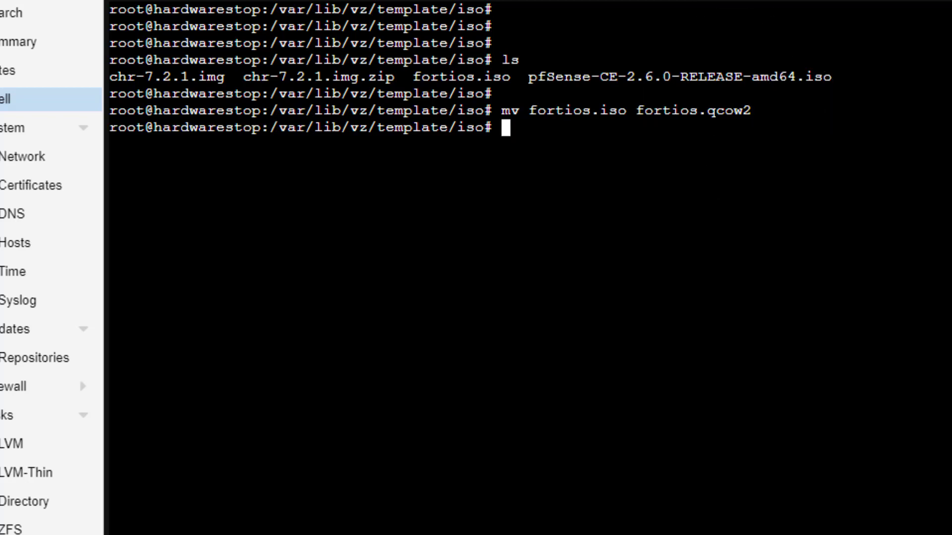
# Step: List the directory's contents once more to check the renamed FortiOS image
pyautogui.write('ls')
pyautogui.press('Return')
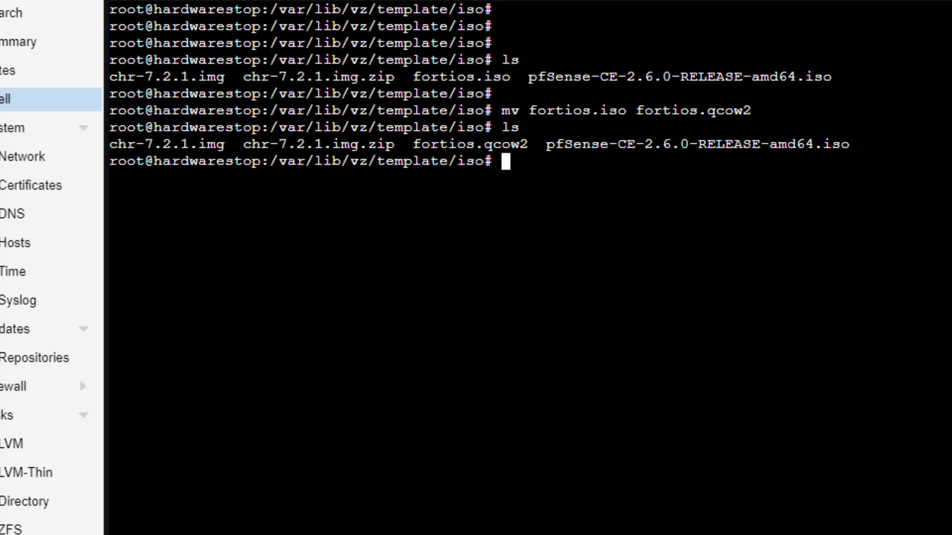
pyautogui.moveTo(414, 145); pyautogui.dragTo(526, 145)
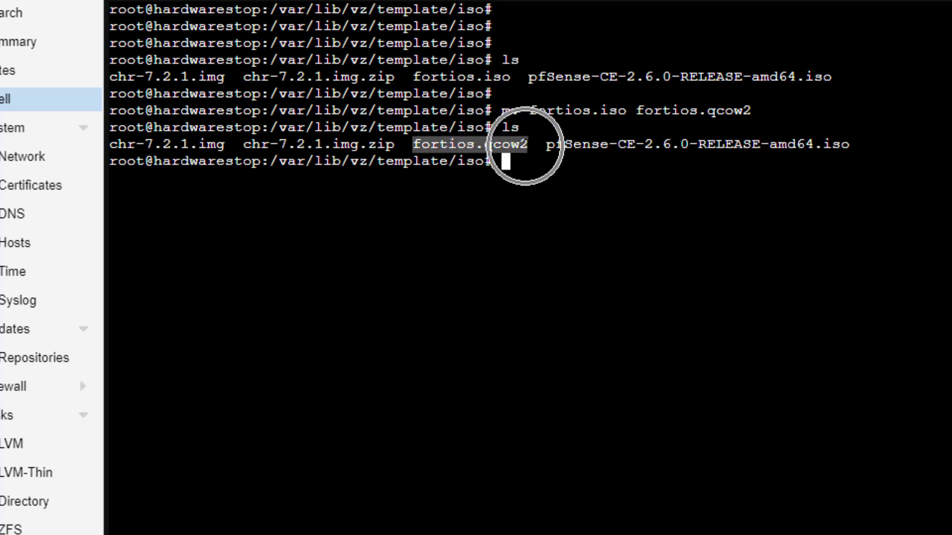
pyautogui.click(524, 162)
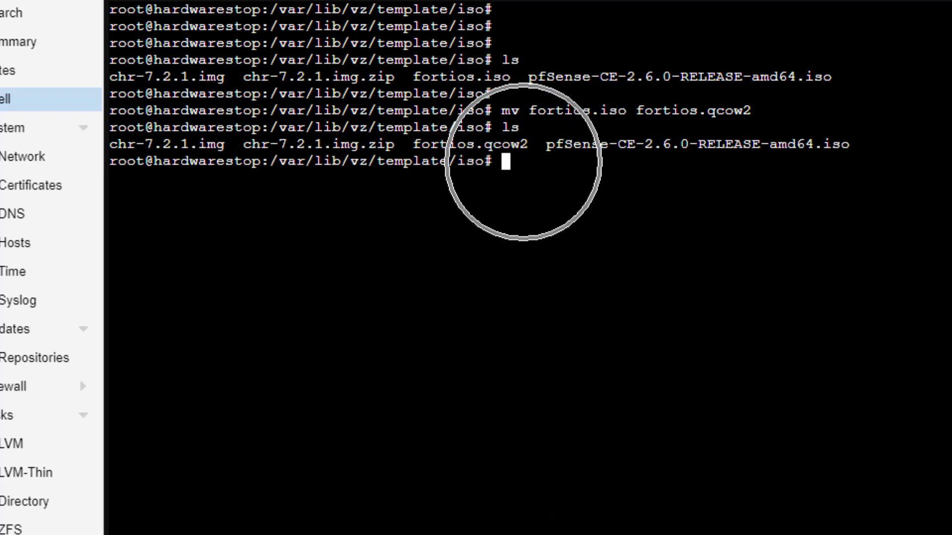
# Step: Import fortios.qcow2 into VM 104 on the local-lvm storage with the qm importdisk command
pyautogui.write('qm')
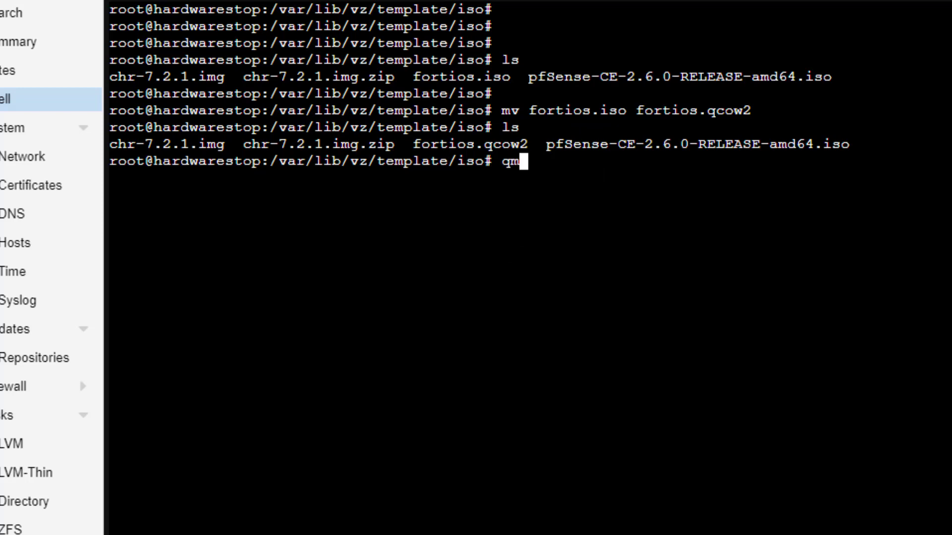
pyautogui.write(' import')
pyautogui.write('disk 104')
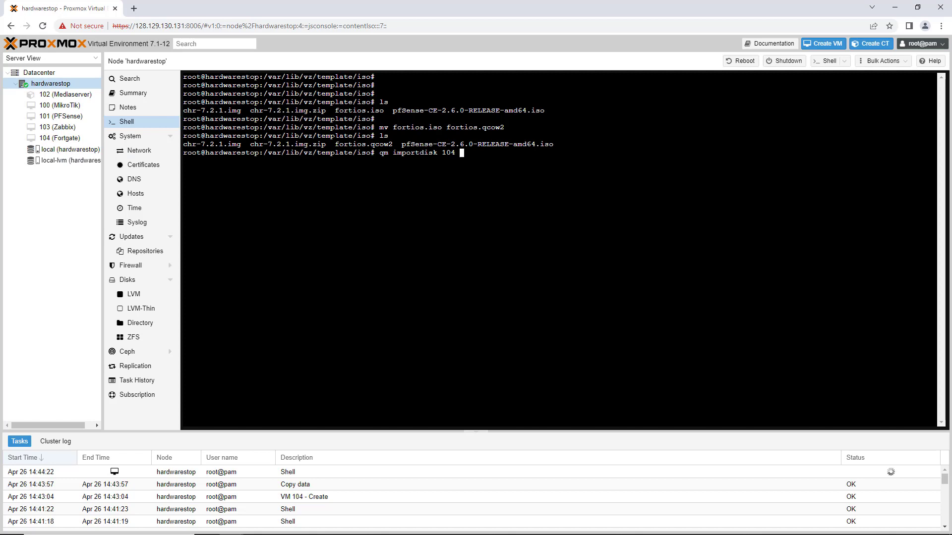
pyautogui.moveTo(335, 144); pyautogui.dragTo(389, 144)
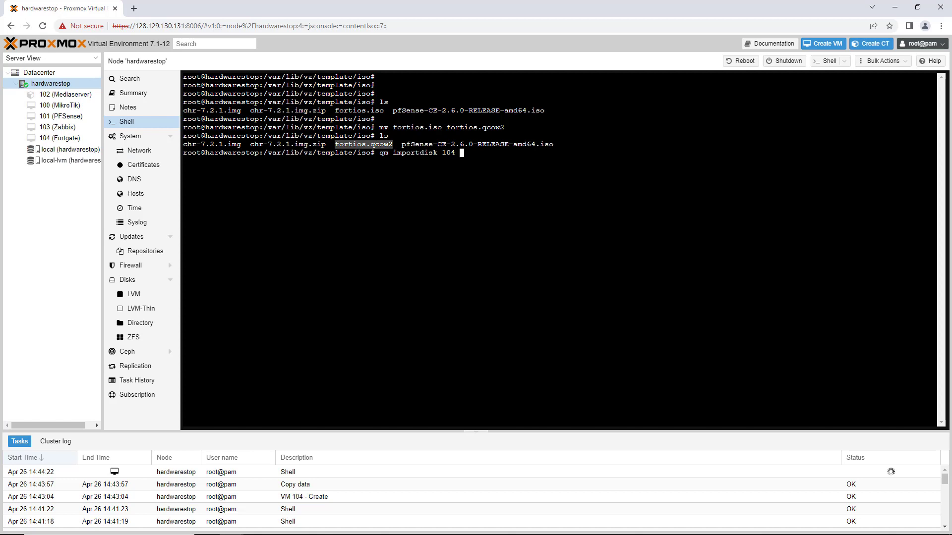
pyautogui.click(462, 154)
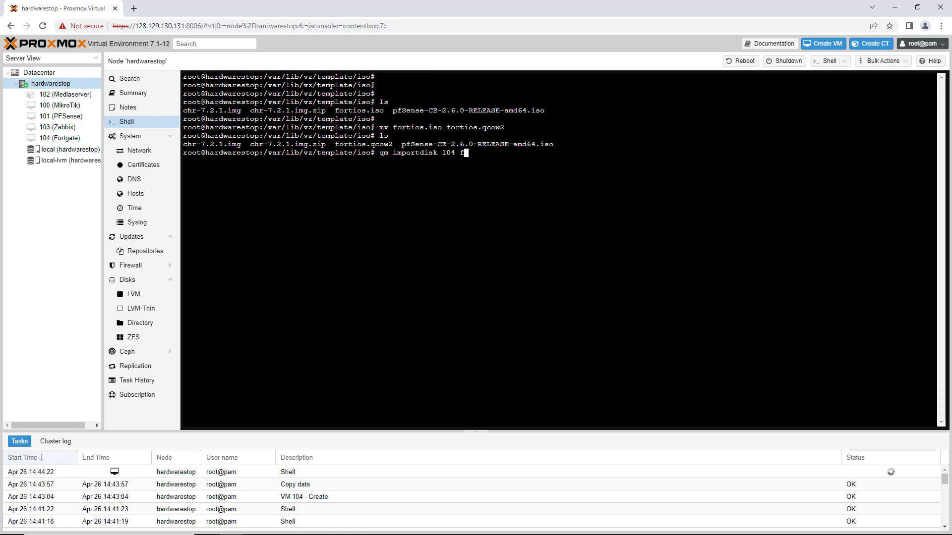
pyautogui.press('Tab')
pyautogui.press('ctrl')
pyautogui.press('ctrl')
pyautogui.press('ctrl')
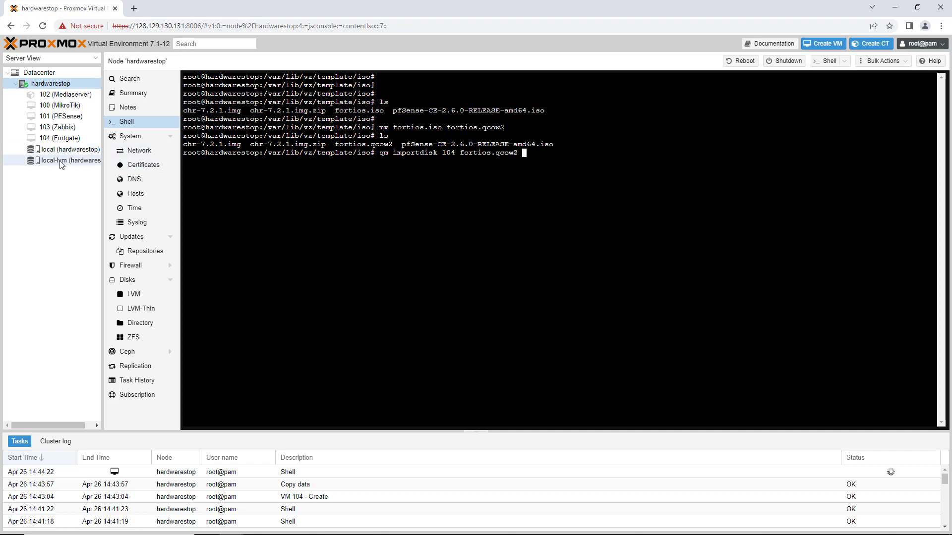
pyautogui.press('ctrl')
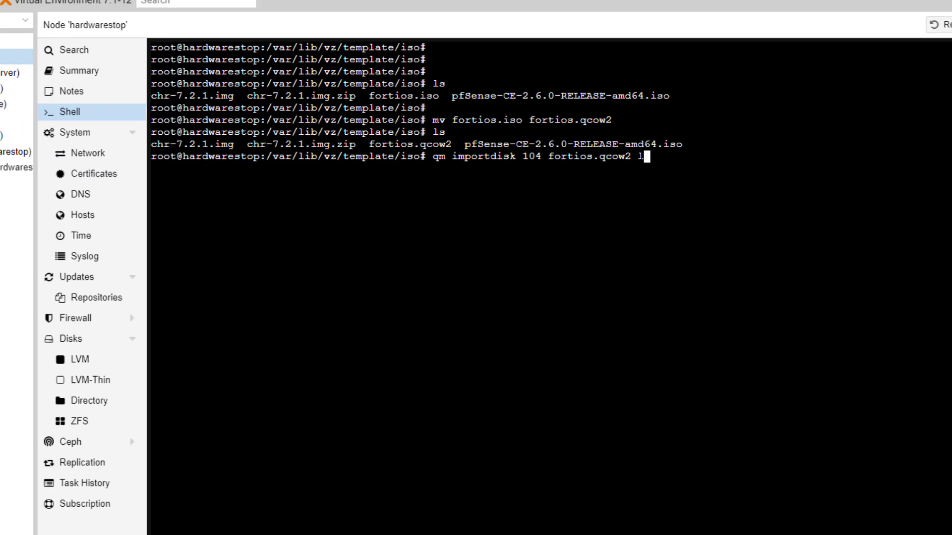
pyautogui.write('local')
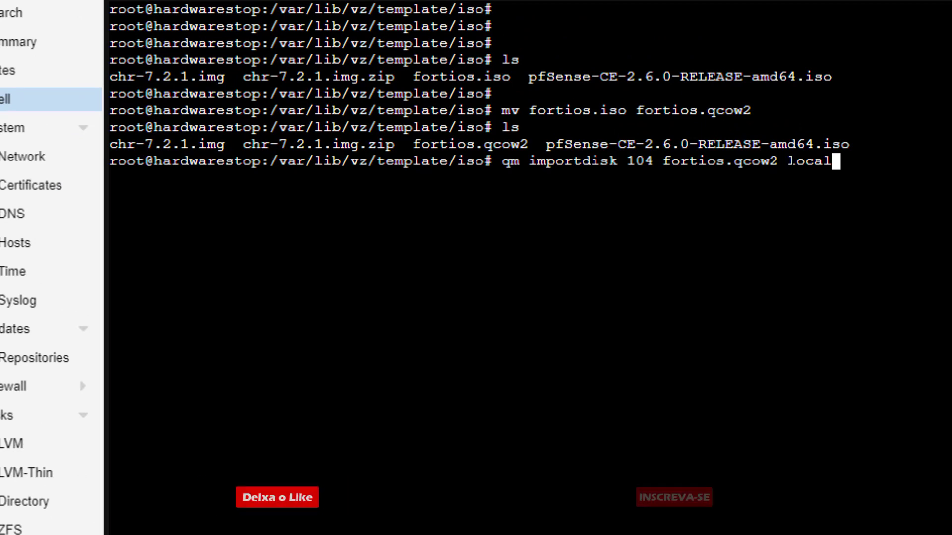
pyautogui.write('-lvm')
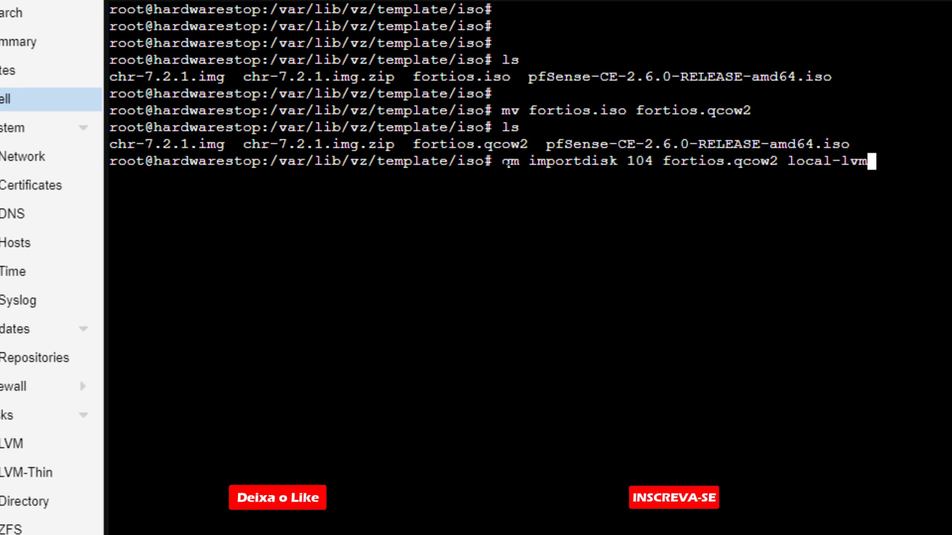
pyautogui.moveTo(501, 161); pyautogui.dragTo(868, 161)
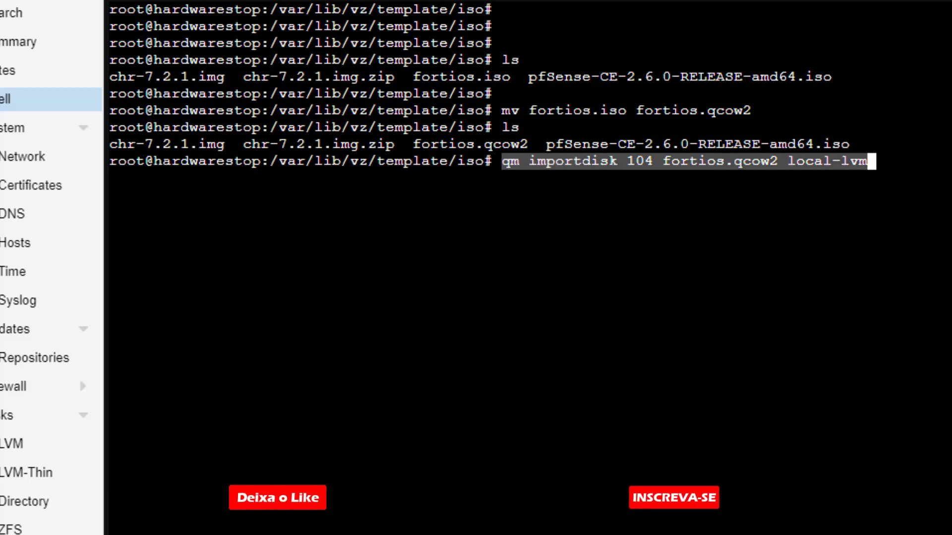
pyautogui.press('Return')
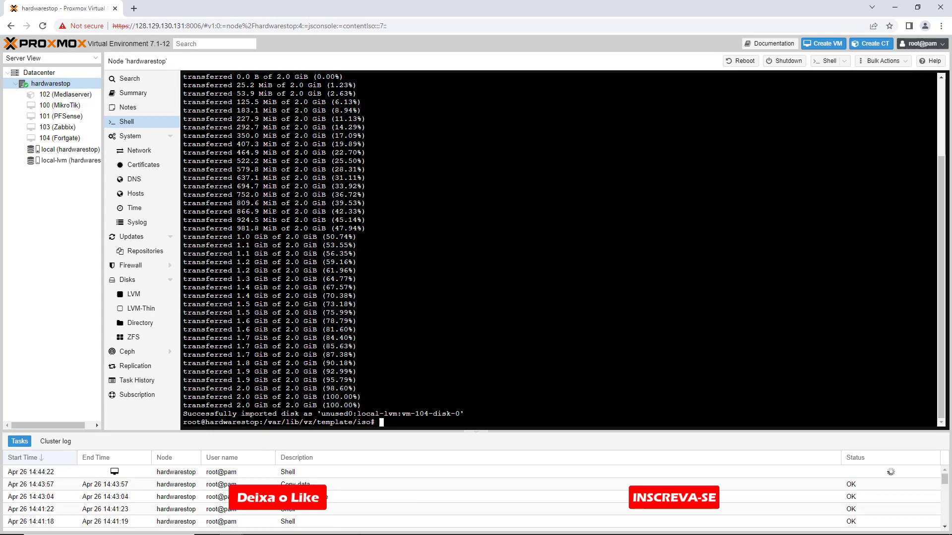
pyautogui.moveTo(321, 413); pyautogui.dragTo(455, 413)
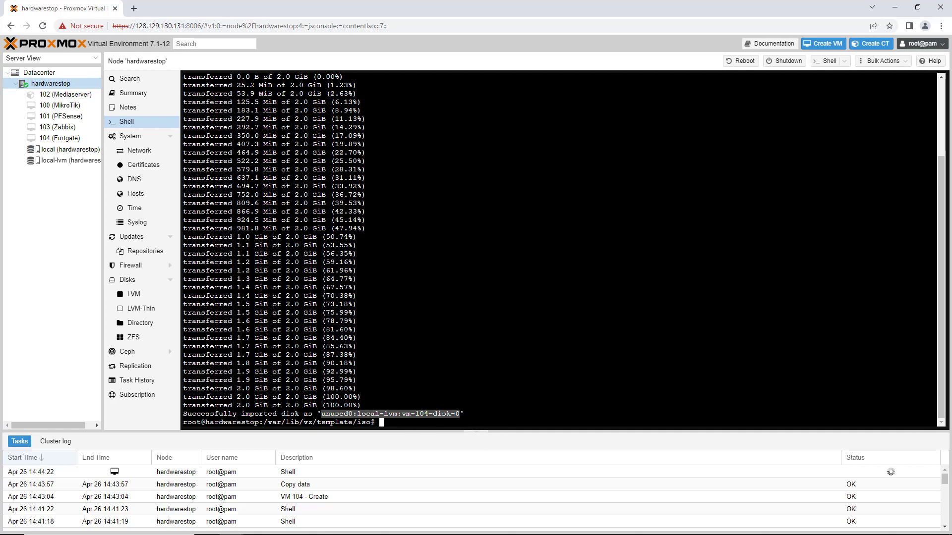
# Step: Attach the unused disk in VM 104's hardware as VirtIO Block device 0 with Backup turned off
pyautogui.click(73, 139)
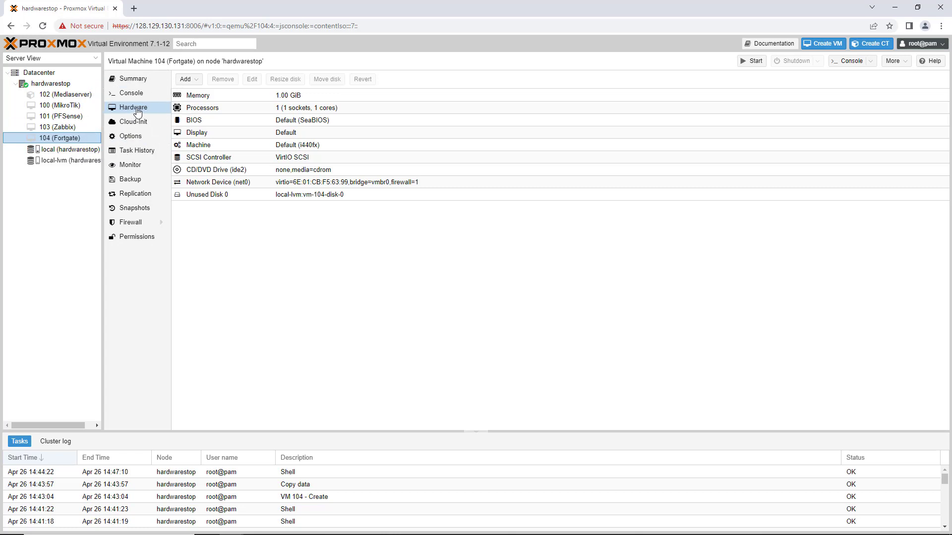
pyautogui.click(207, 196)
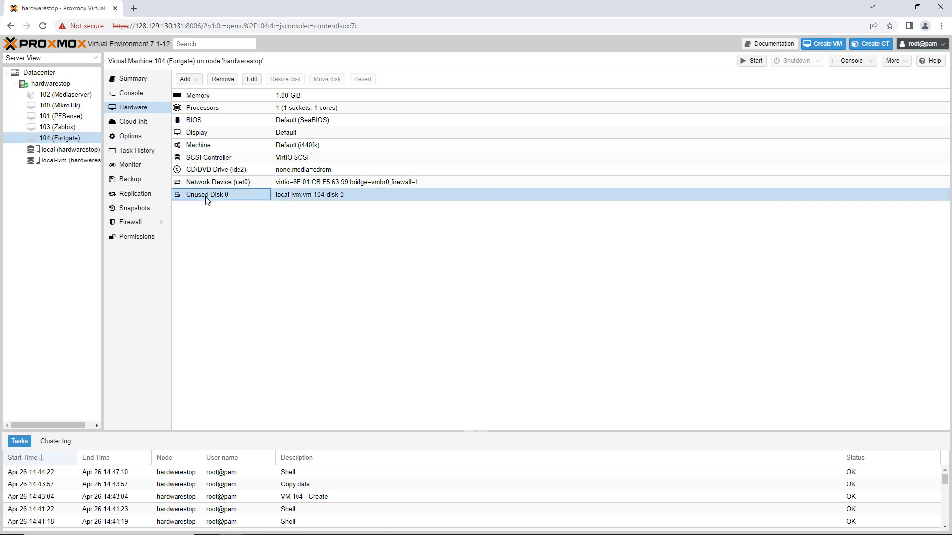
pyautogui.click(252, 81)
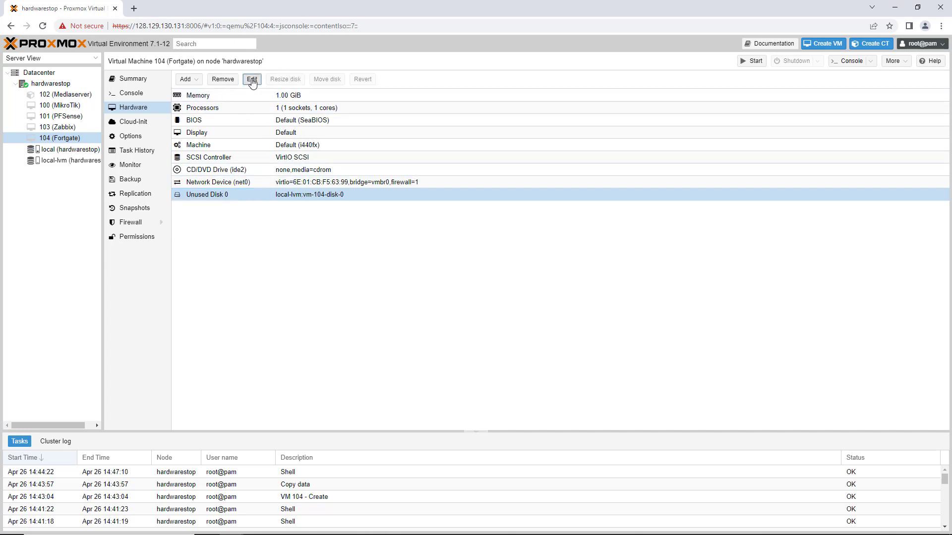
pyautogui.click(438, 286)
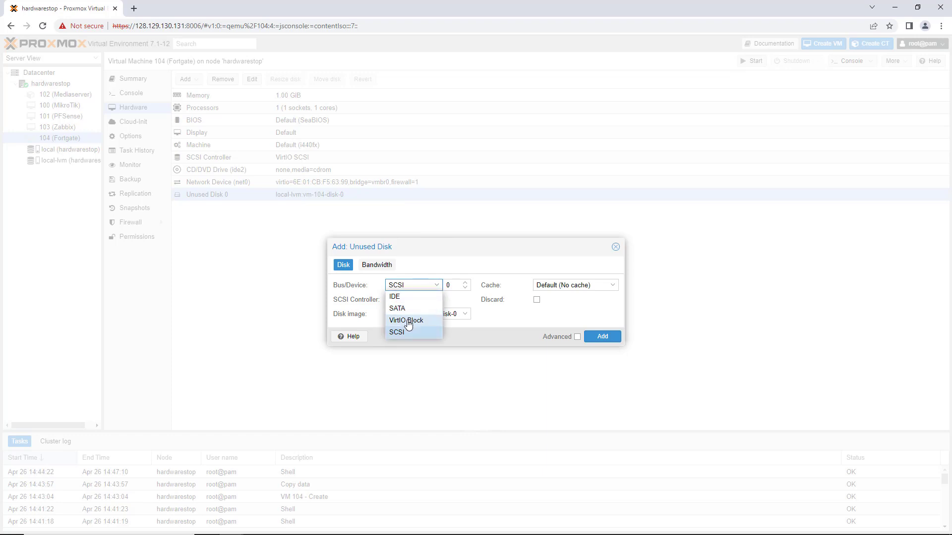
pyautogui.click(410, 320)
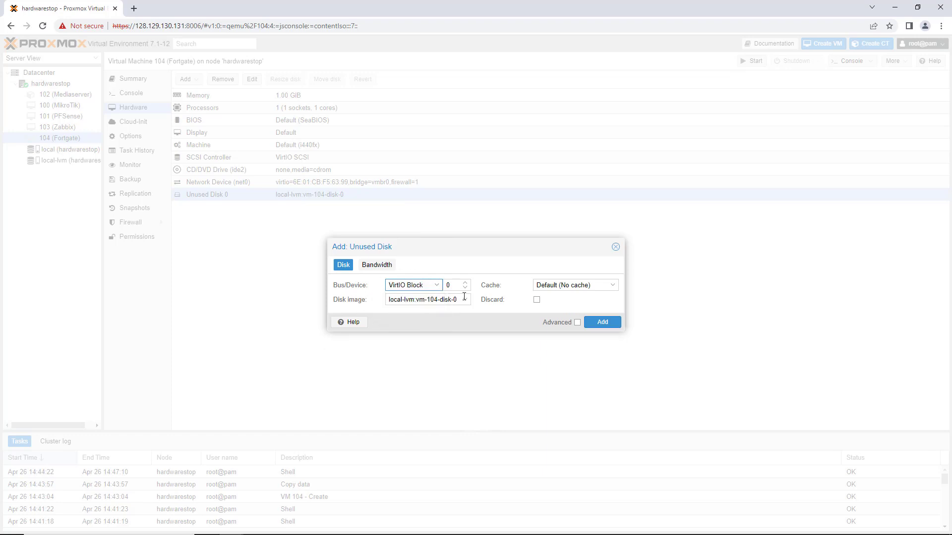
pyautogui.click(578, 323)
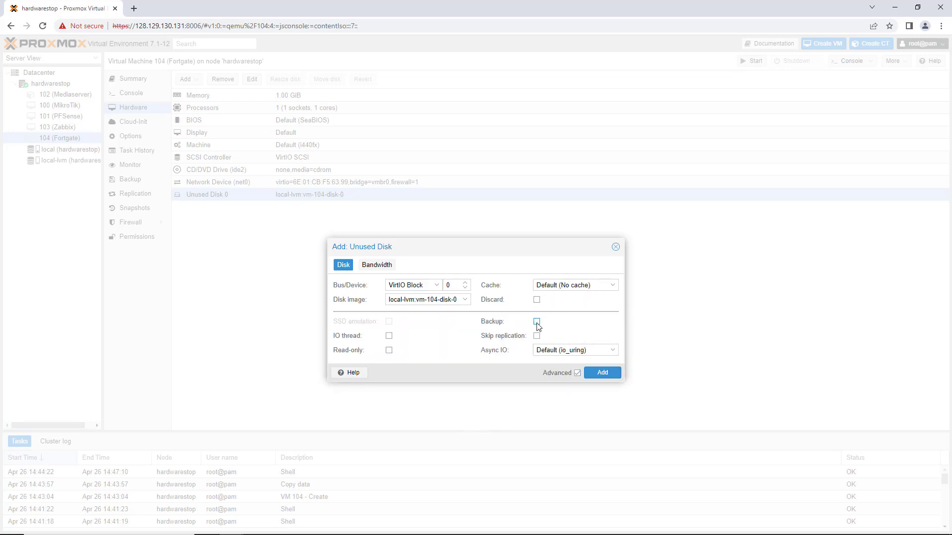
pyautogui.click(609, 378)
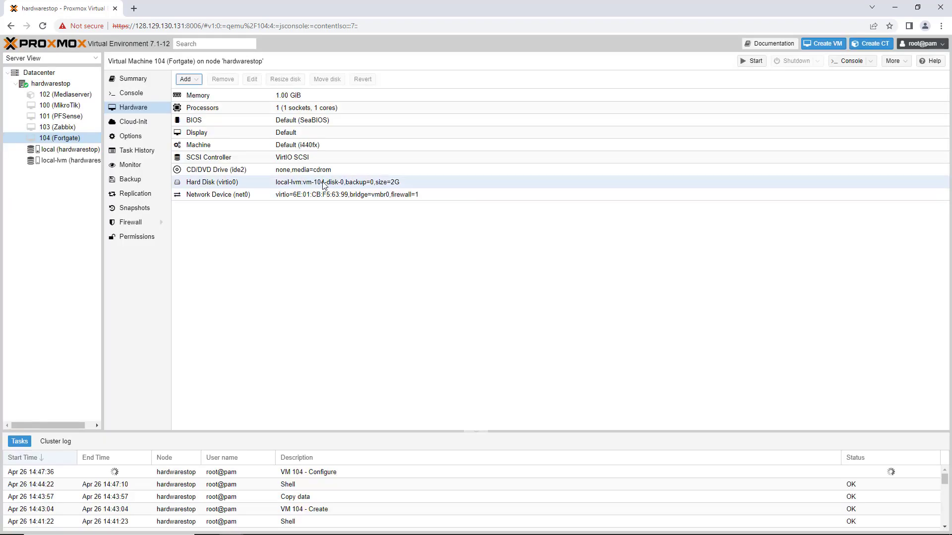
# Step: Remove the CD/DVD drive (ide2) from VM 104's hardware
pyautogui.click(227, 171)
pyautogui.click(227, 170)
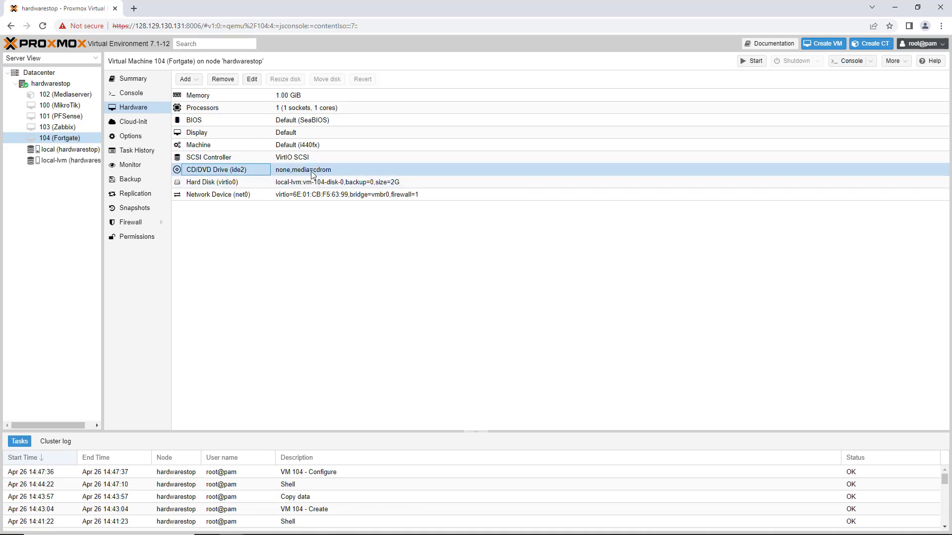
pyautogui.click(222, 81)
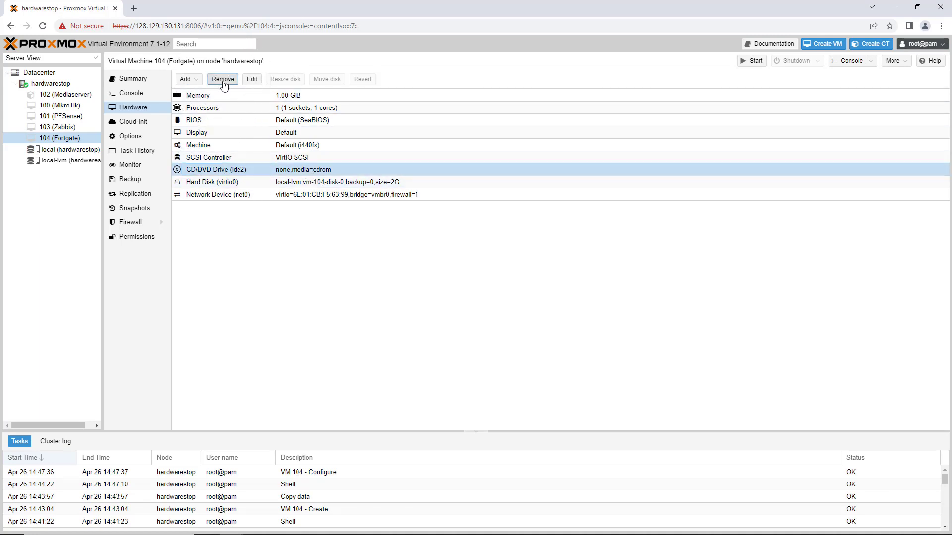
pyautogui.click(455, 306)
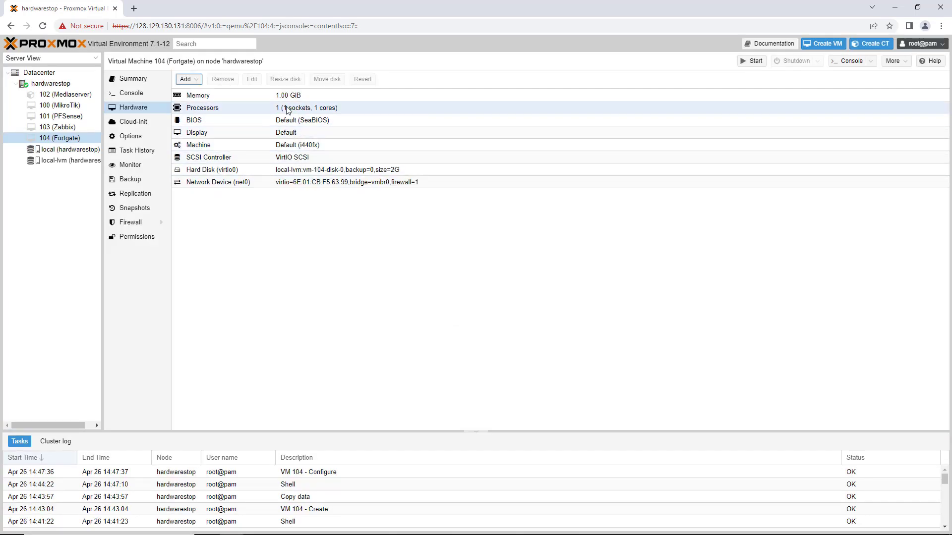
# Step: Set VM 104's boot order by disabling net0, enabling virtio0 and moving virtio0 to first place
pyautogui.click(131, 140)
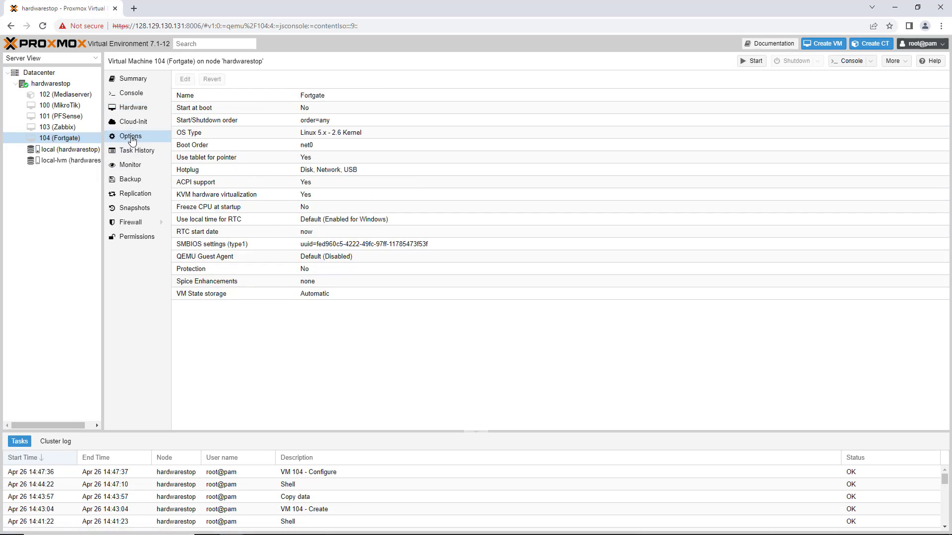
pyautogui.click(297, 148)
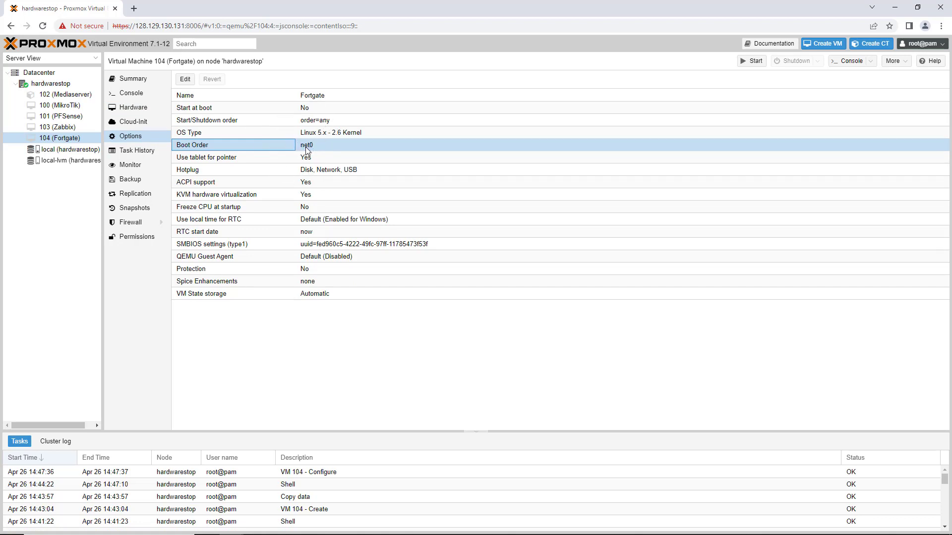
pyautogui.click(189, 82)
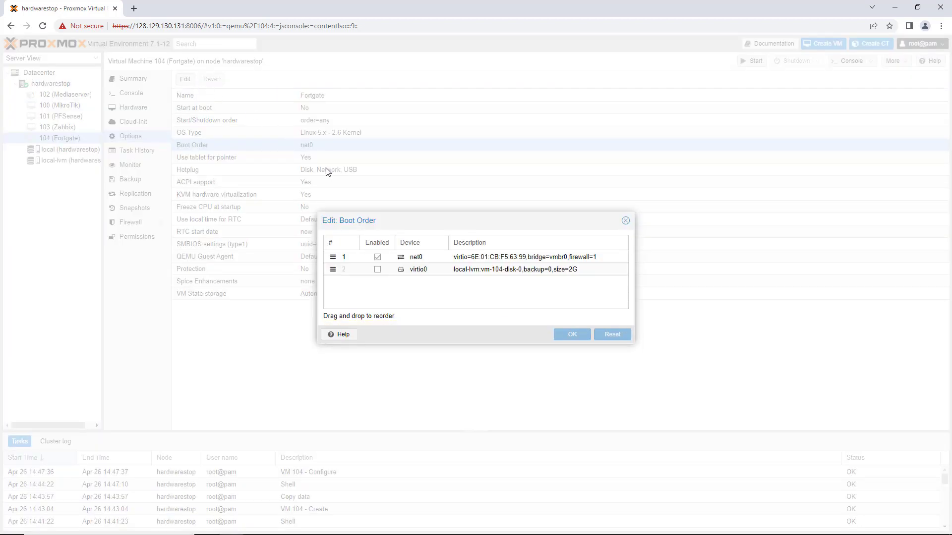
pyautogui.click(377, 257)
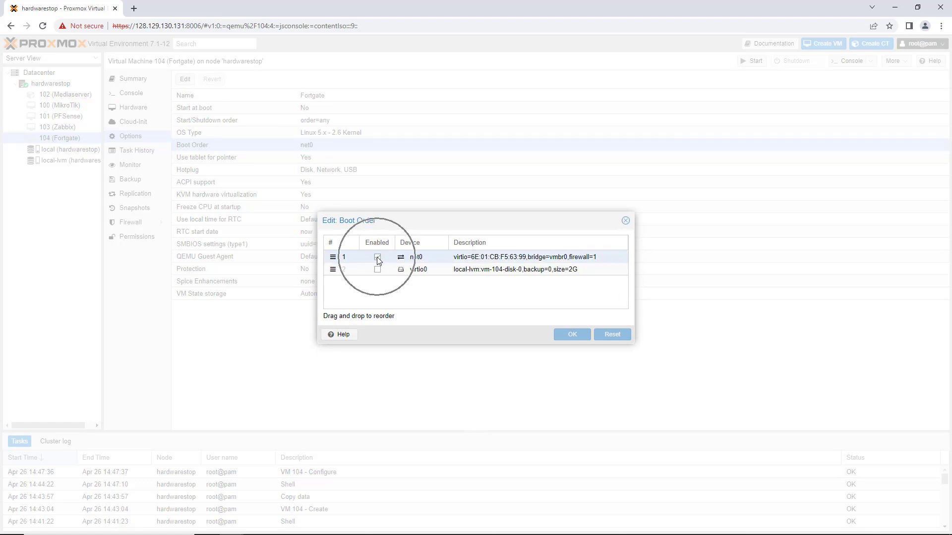
pyautogui.click(378, 270)
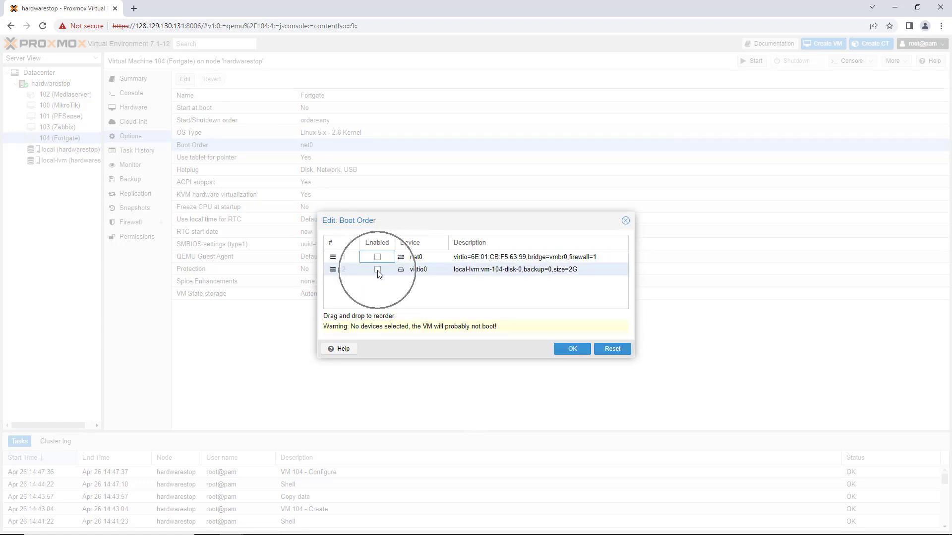
pyautogui.moveTo(333, 270); pyautogui.dragTo(335, 255)
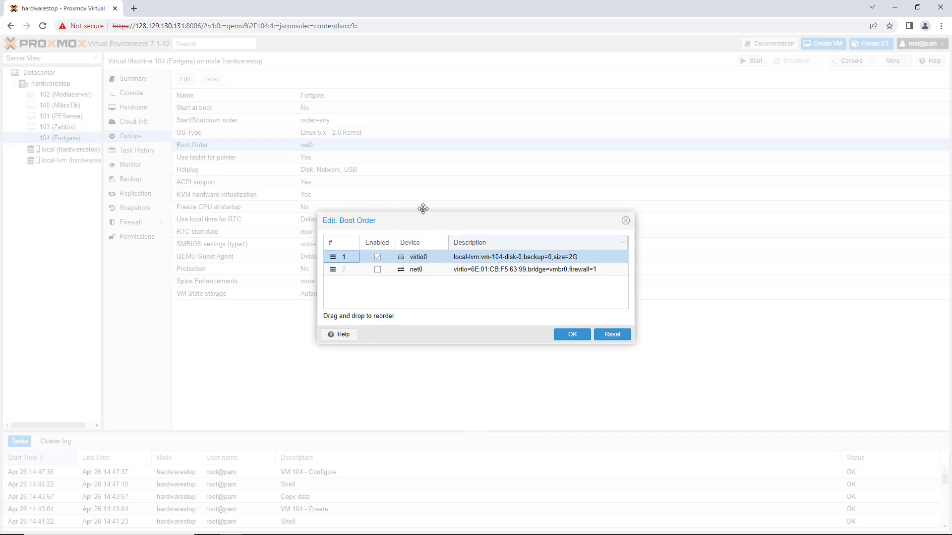
pyautogui.click(572, 336)
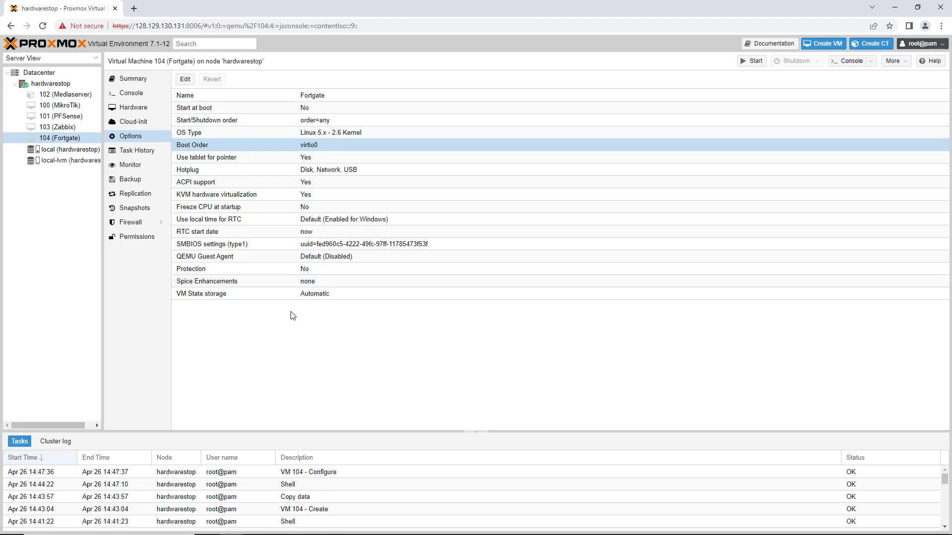
# Step: Return to VM 104's hardware overview and start the virtual machine
pyautogui.click(127, 110)
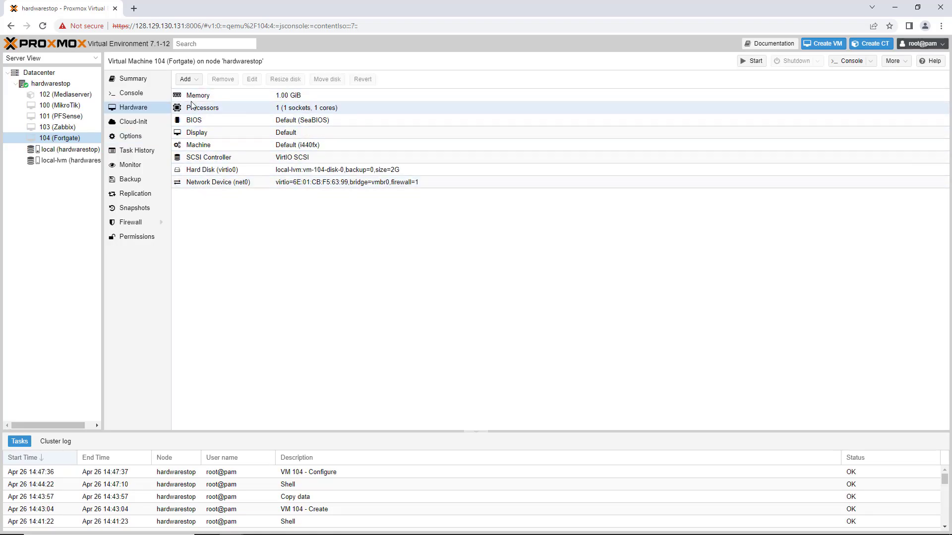
pyautogui.click(68, 142)
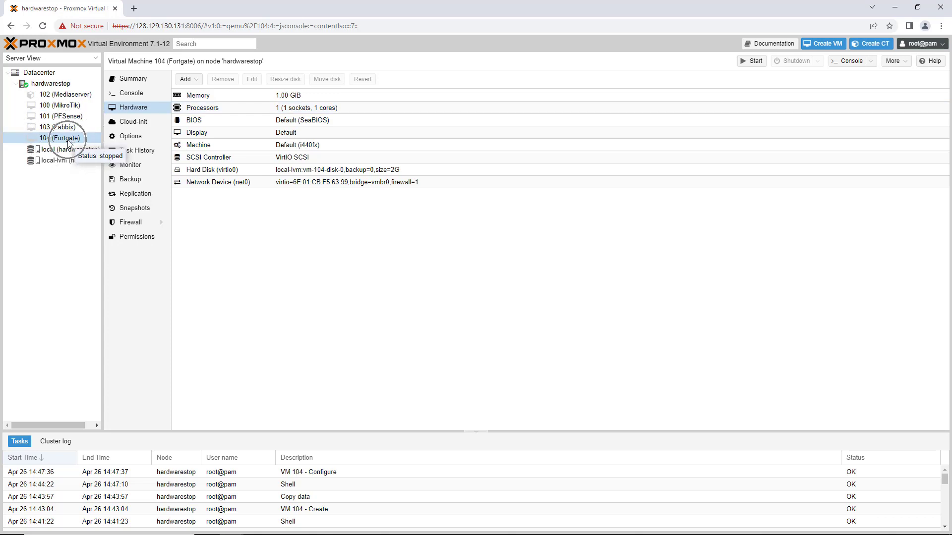
pyautogui.rightClick(69, 142)
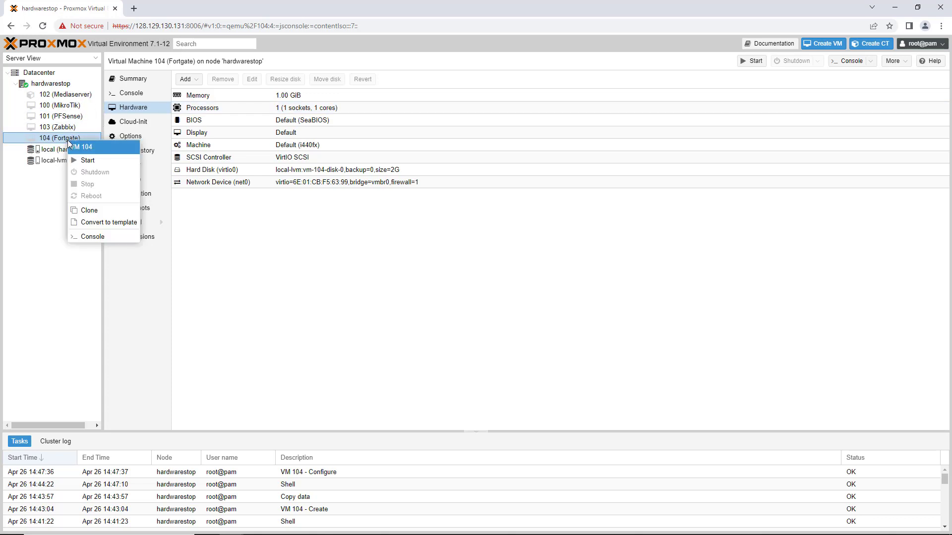
pyautogui.click(87, 164)
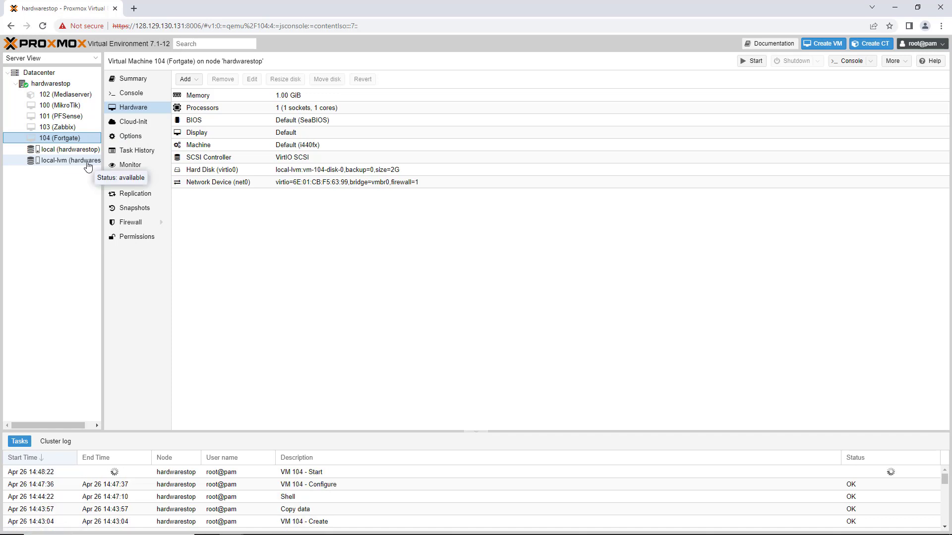
# Step: Open the console of VM 104 in its own window and move that window toward the middle of the screen
pyautogui.rightClick(55, 141)
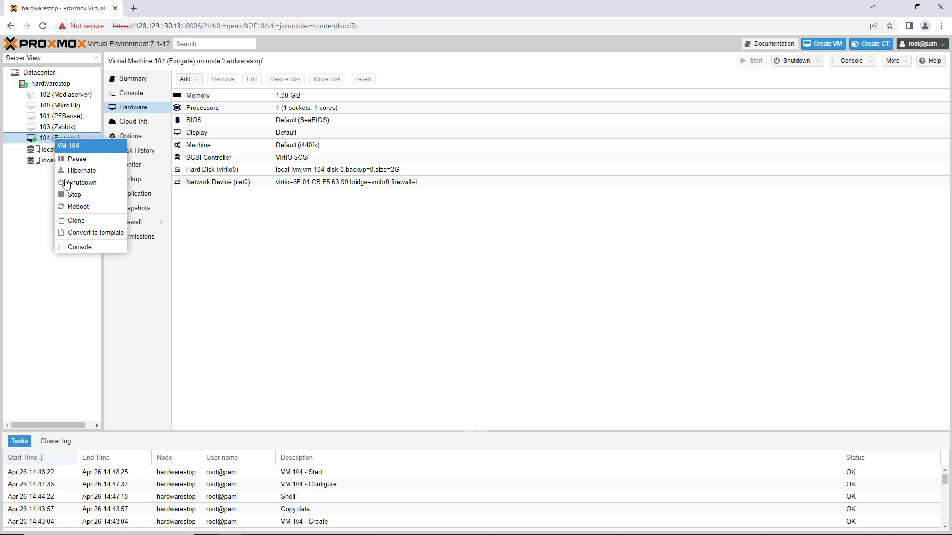
pyautogui.click(86, 250)
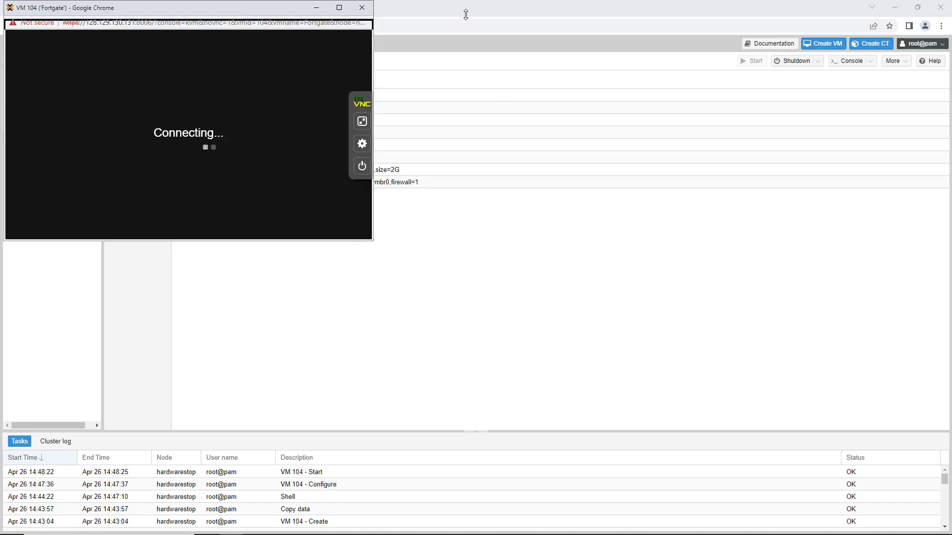
pyautogui.moveTo(256, 18); pyautogui.dragTo(545, 116)
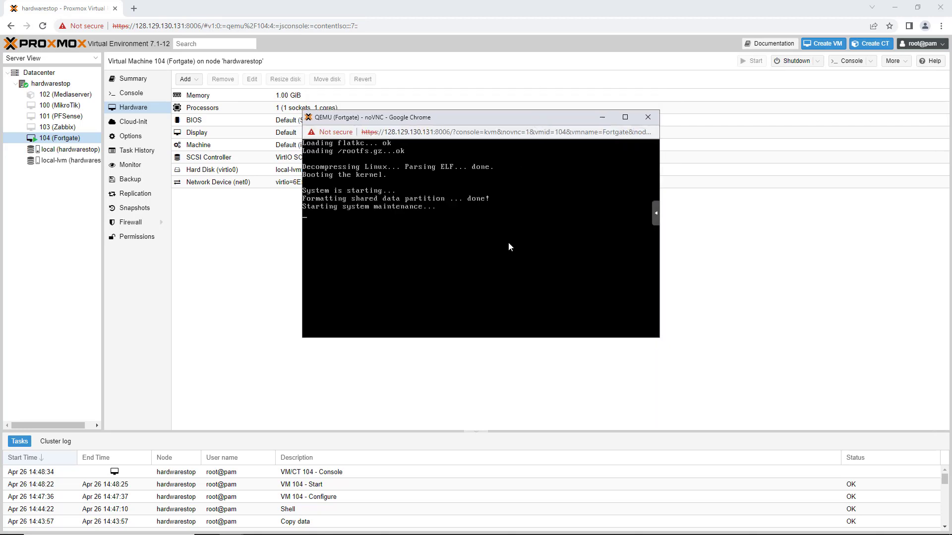
pyautogui.moveTo(518, 119)
pyautogui.mouseDown()
pyautogui.moveTo(531, 118)
pyautogui.moveTo(523, 117)
pyautogui.mouseUp()
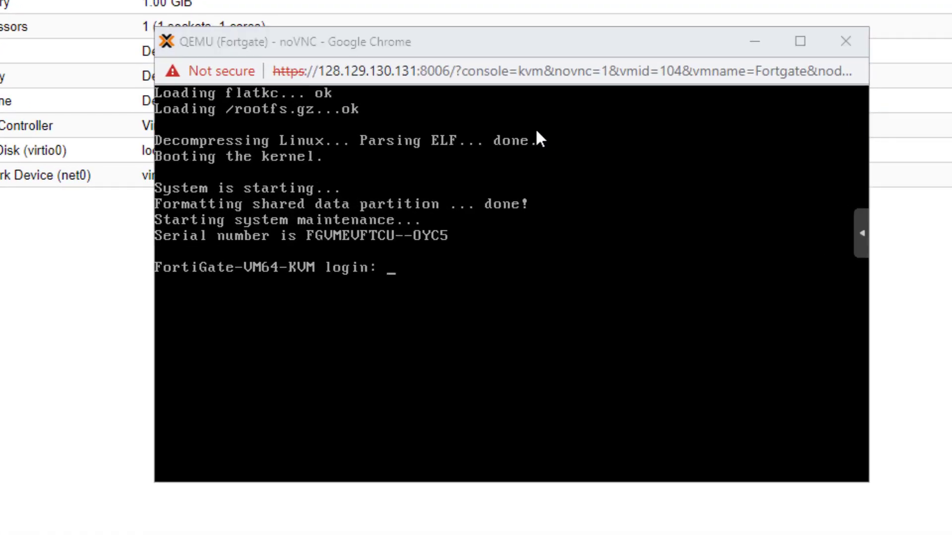
# Step: Log in at the FortiGate-VM64-KVM console as admin, leaving the password blank
pyautogui.click(387, 269)
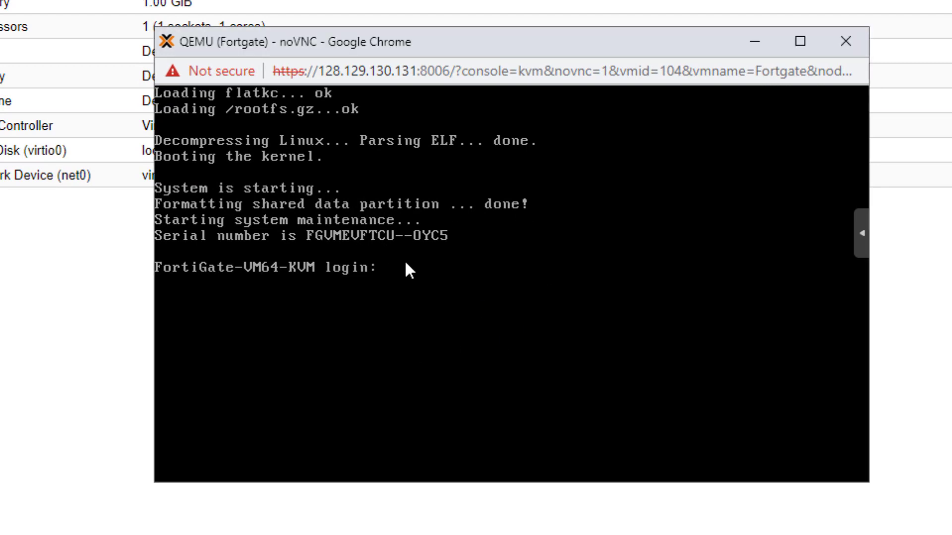
pyautogui.press('ctrl')
pyautogui.press('ctrl')
pyautogui.press('ctrl')
pyautogui.write('admin')
pyautogui.press('ctrl')
pyautogui.press('ctrl')
pyautogui.press('Return')
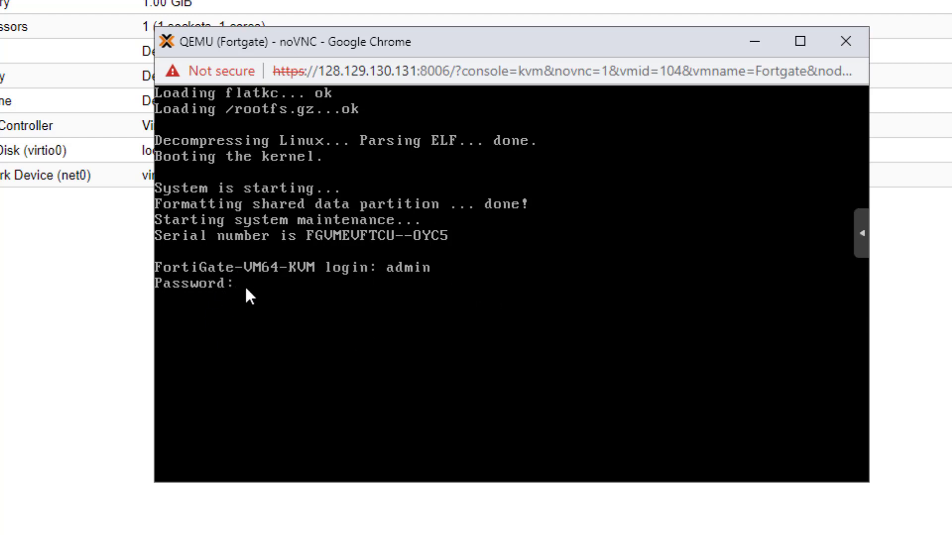
pyautogui.press('ctrl')
pyautogui.press('ctrl')
pyautogui.press('Return')
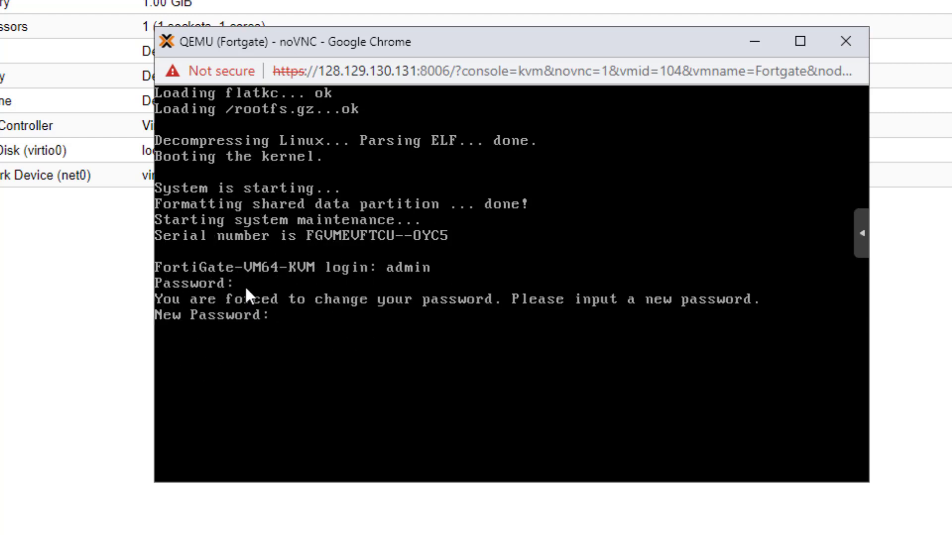
# Step: Enter a new password for the admin account and confirm it
pyautogui.press('ctrl')
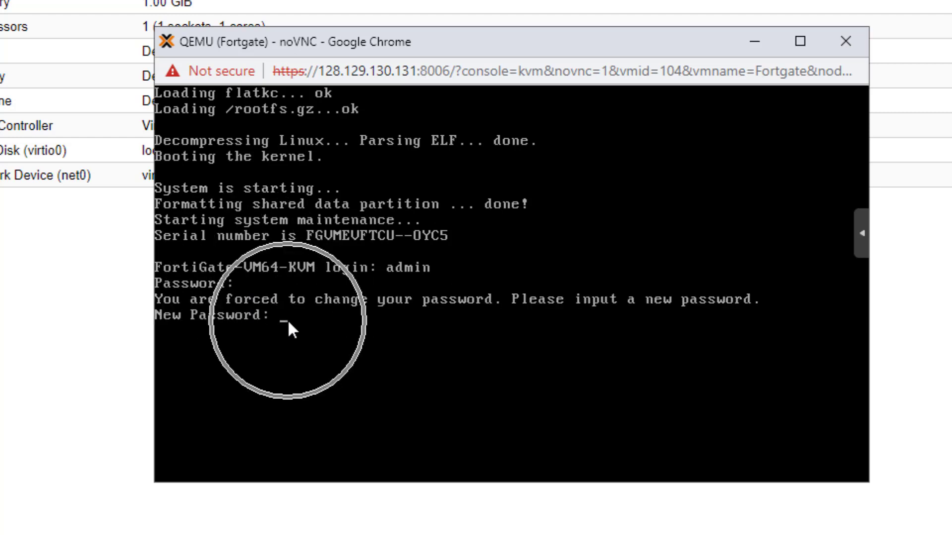
pyautogui.press('ctrl')
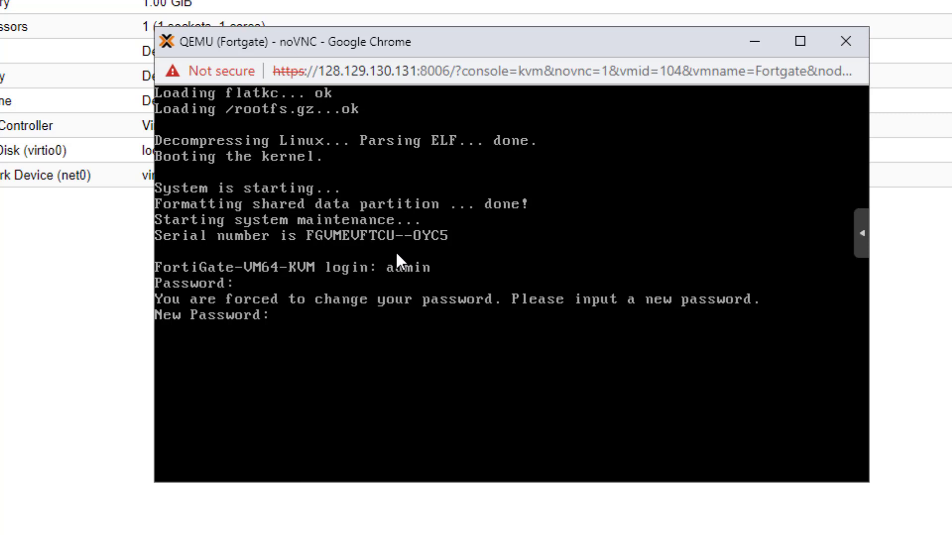
pyautogui.press('Return')
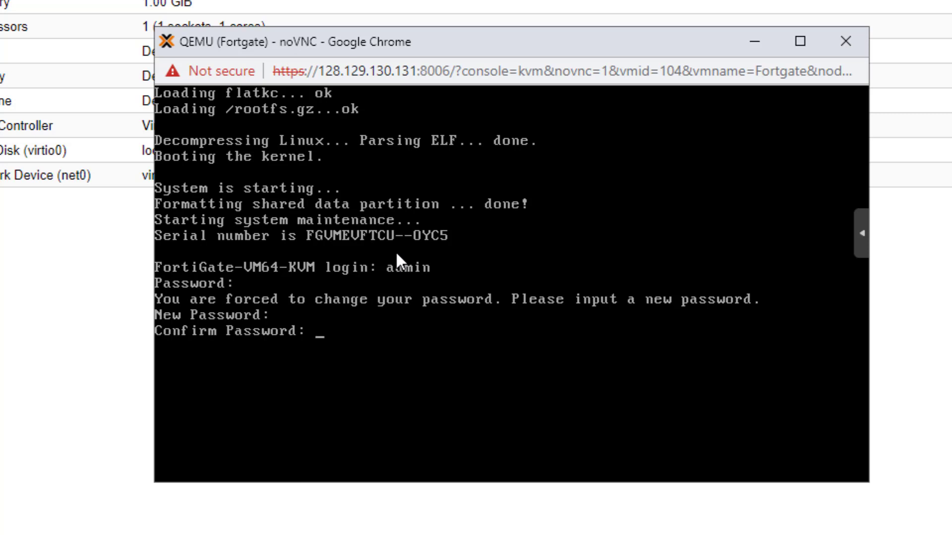
pyautogui.press('Return')
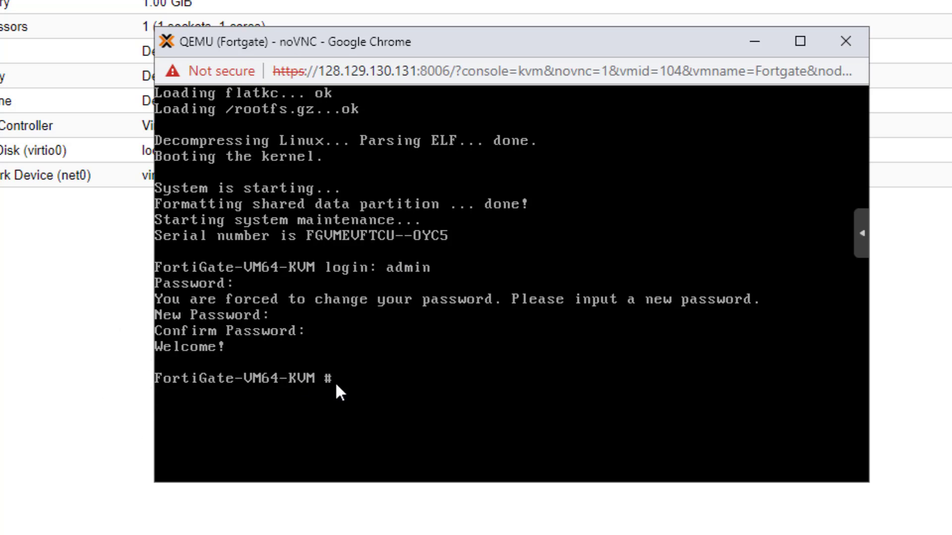
# Step: Enter the system interface configuration, edit port1 and set its mode to static
pyautogui.press('Return')
pyautogui.press('Return')
pyautogui.press('Return')
pyautogui.press('Return')
pyautogui.press('Return')
pyautogui.press('Return')
pyautogui.press('Return')
pyautogui.press('Return')
pyautogui.press('Return')
pyautogui.press('Return')
pyautogui.press('Return')
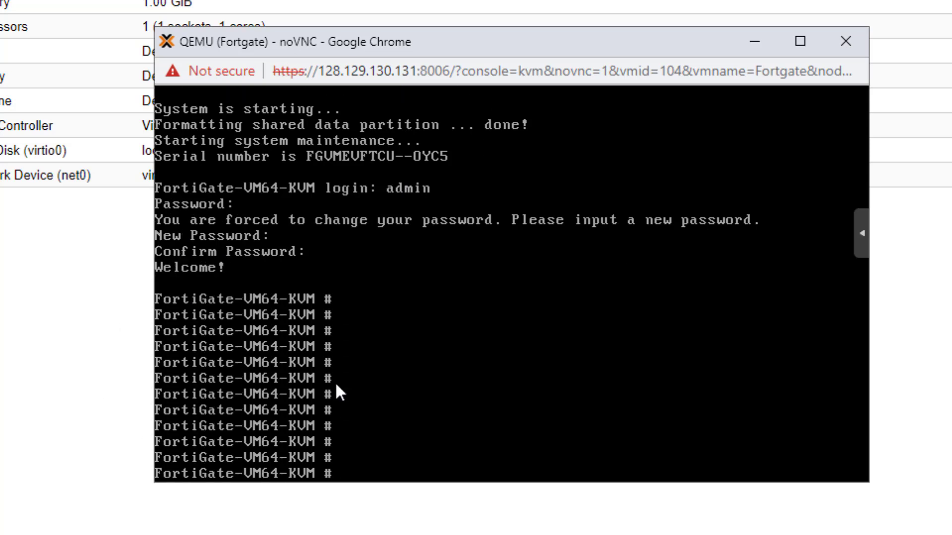
pyautogui.write('config system interface')
pyautogui.press('Return')
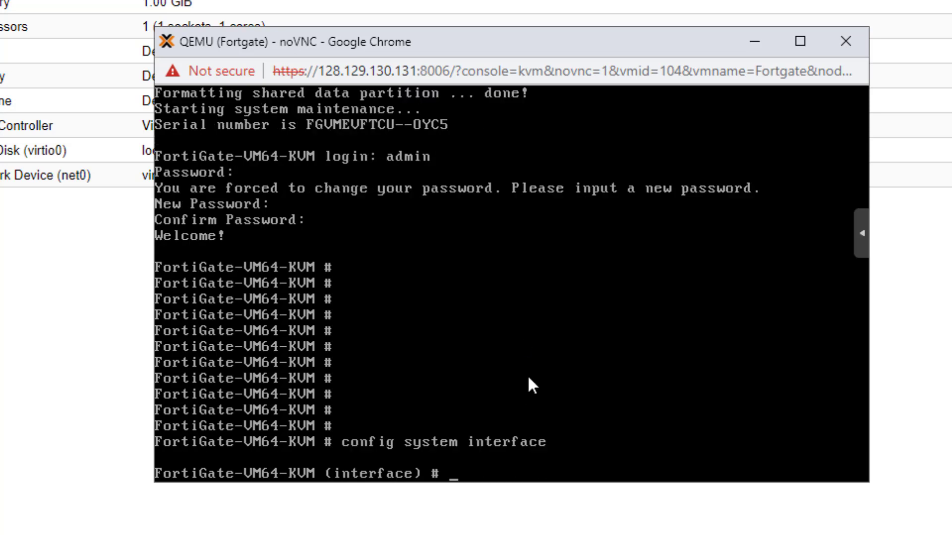
pyautogui.write('edit port1')
pyautogui.press('Return')
pyautogui.write('set mode static')
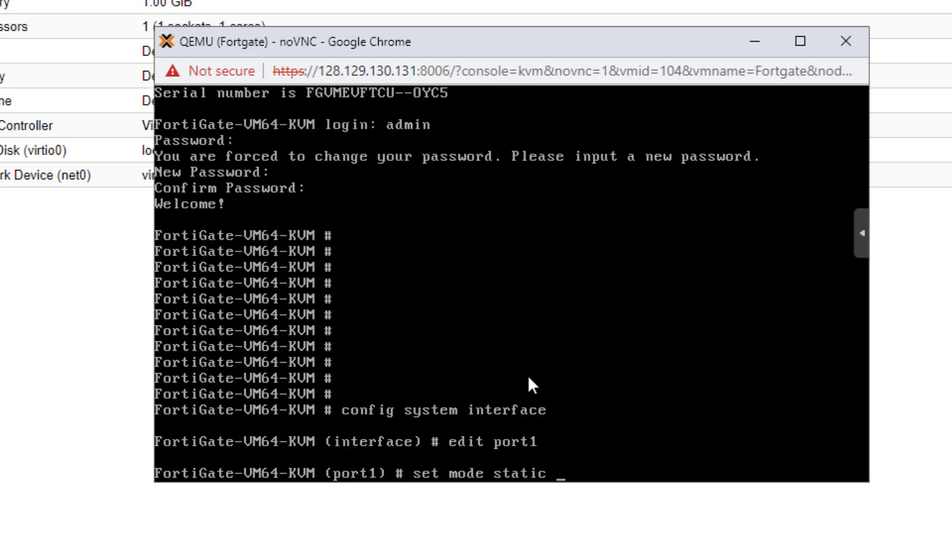
pyautogui.press('Return')
# Step: Give port1 the IP 128.129.130.148 with mask 255.255.255.0, append http to allowaccess, and end the configuration
pyautogui.write('set ip 128.129.130.148 255.255.255.0')
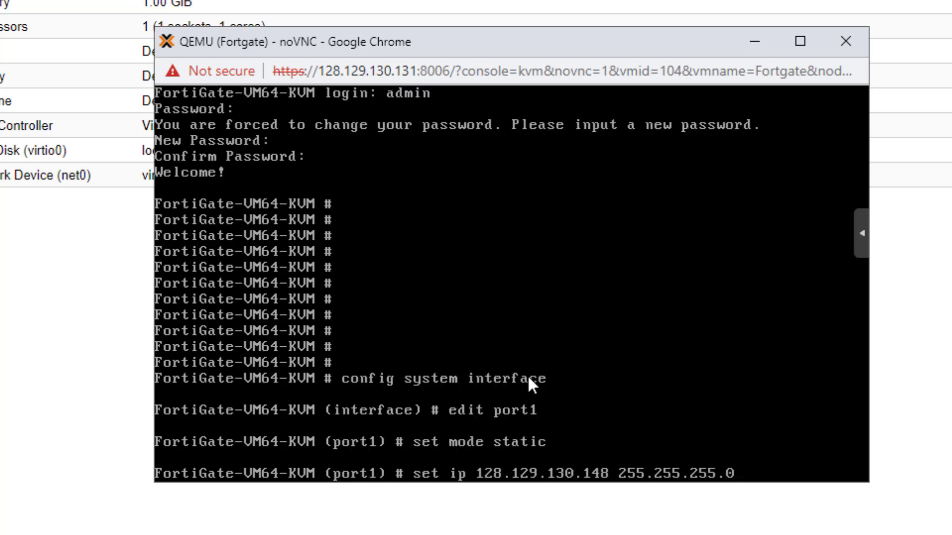
pyautogui.press('Return')
pyautogui.write('append allowaccess http')
pyautogui.press('Return')
pyautogui.write('end')
pyautogui.press('Return')
pyautogui.press('Return')
pyautogui.press('Return')
pyautogui.press('Return')
pyautogui.press('Return')
pyautogui.press('Return')
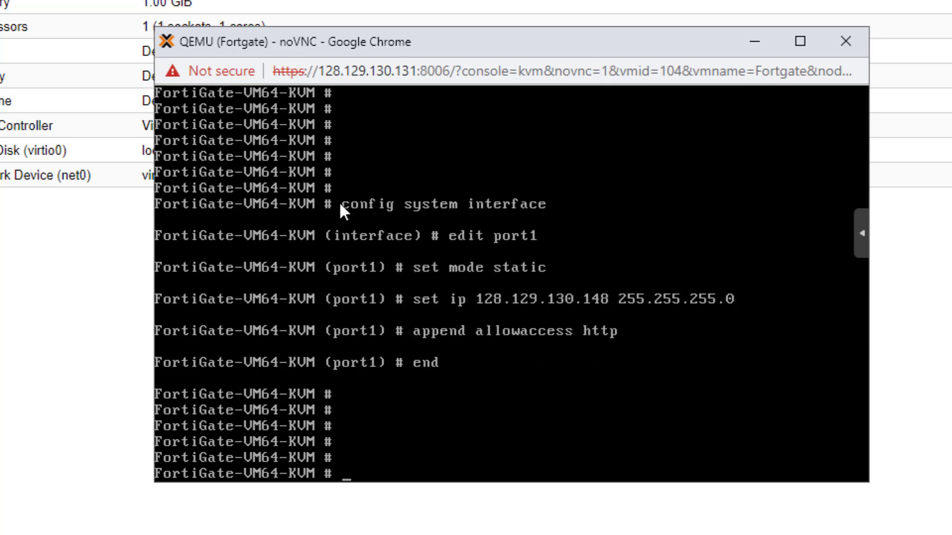
# Step: Switch to the main browser window and load the FortiGate web interface at 128.129.130.148
pyautogui.click(460, 287)
pyautogui.click(460, 287)
pyautogui.click(439, 272)
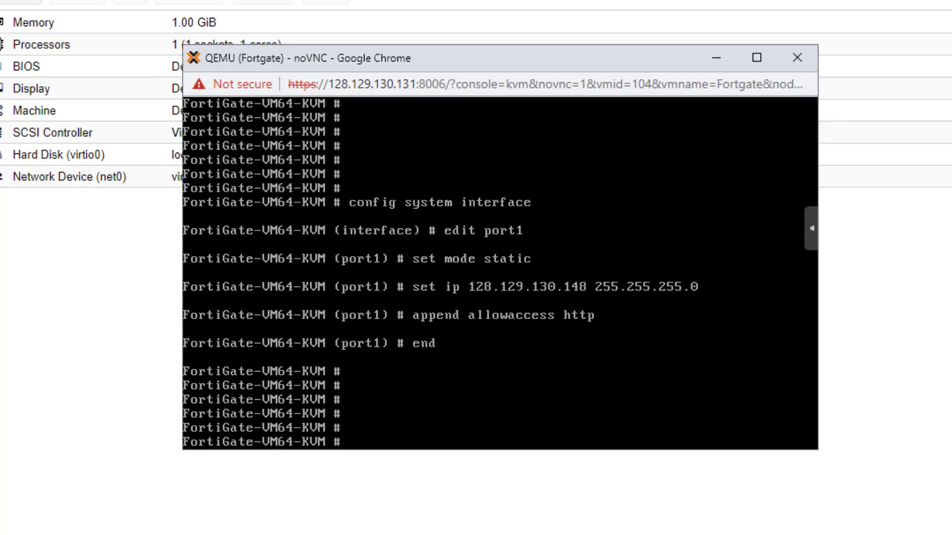
pyautogui.click(150, 27)
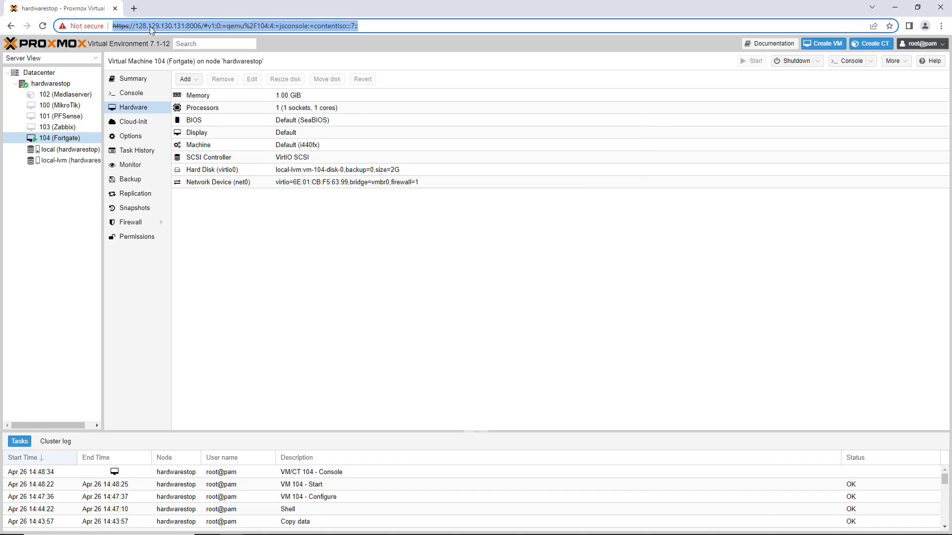
pyautogui.write('128.12')
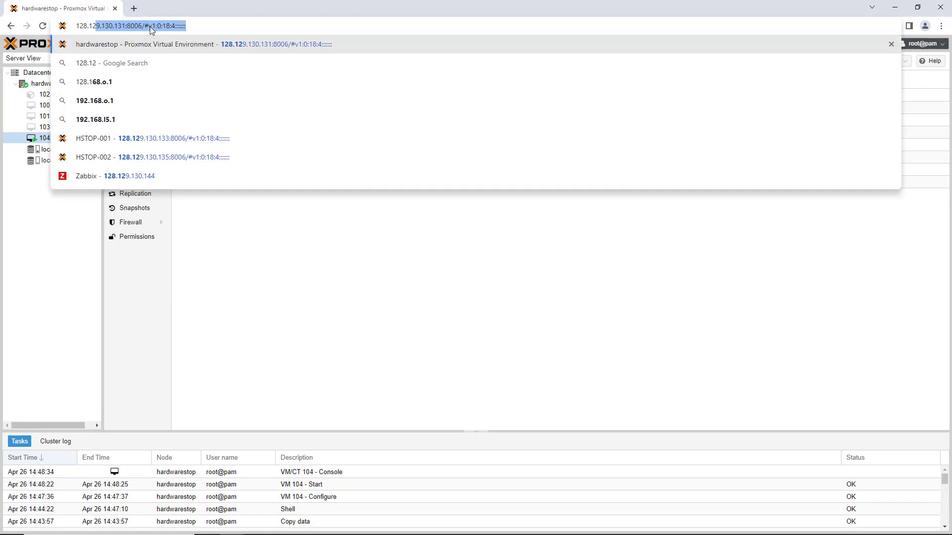
pyautogui.write('9.130.14')
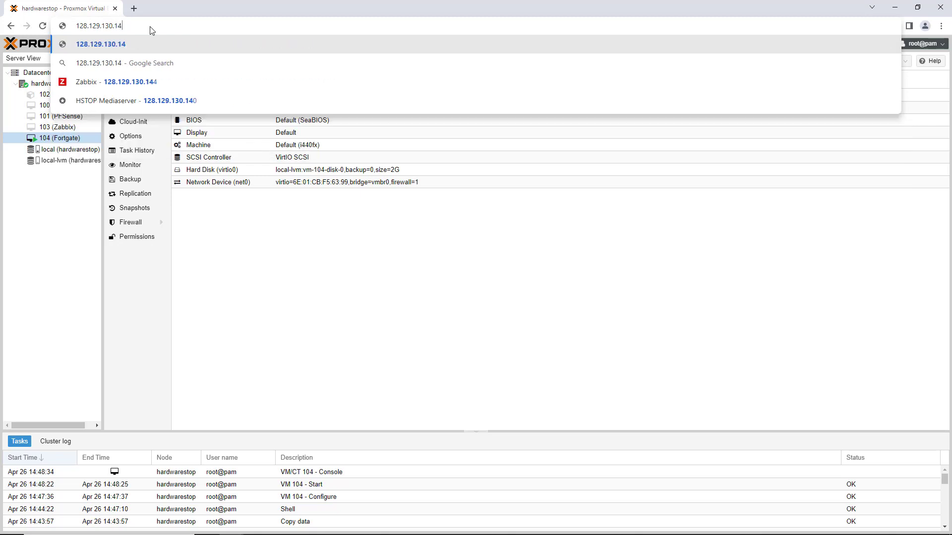
pyautogui.write('0')
pyautogui.press('BackSpace')
pyautogui.write('8')
pyautogui.press('Return')
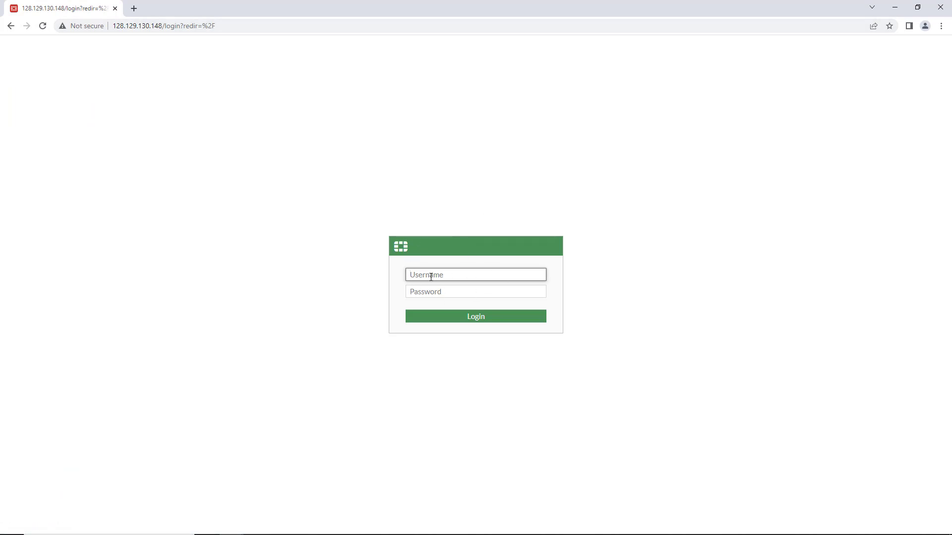
# Step: Log in to the FortiGate web interface as admin with the account password
pyautogui.click(433, 274)
pyautogui.write('admin')
pyautogui.click(435, 291)
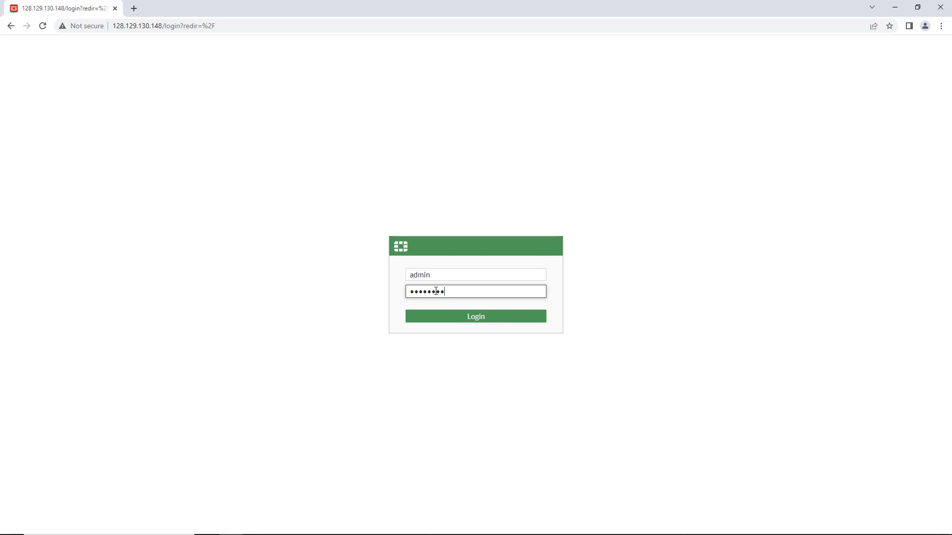
pyautogui.press('Return')
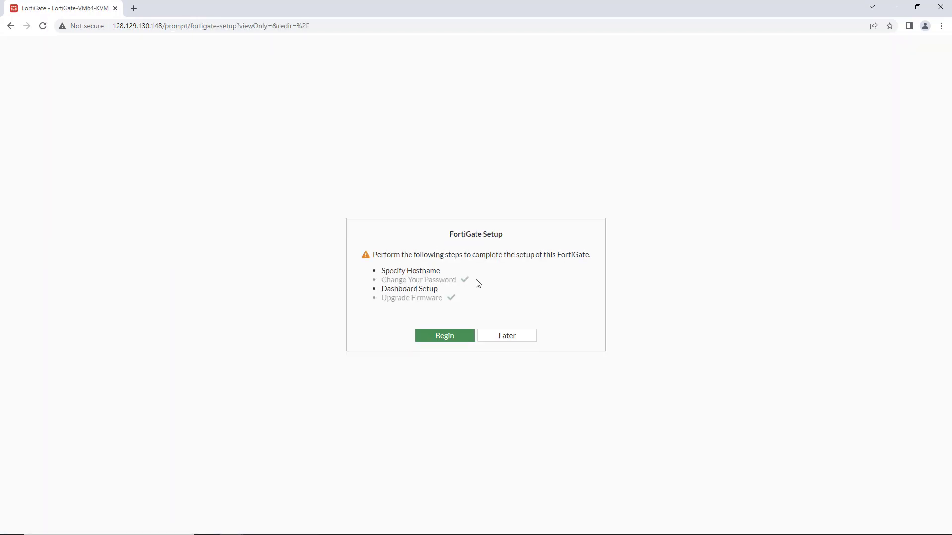
# Step: Complete the FortiGate setup with hostname FortiGate-VM64-KVM and the Optimal dashboard, and dismiss the FortiOS 7.0.0 introduction
pyautogui.click(451, 336)
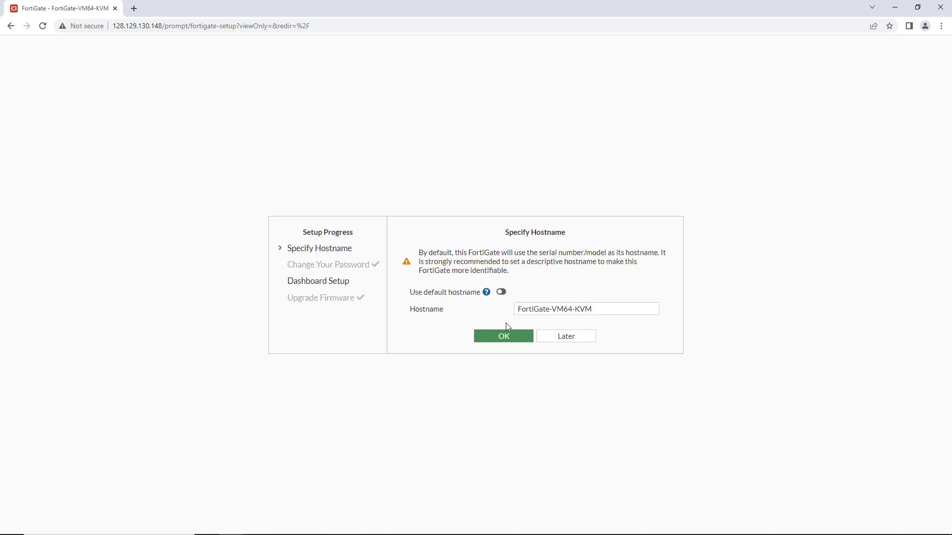
pyautogui.click(501, 337)
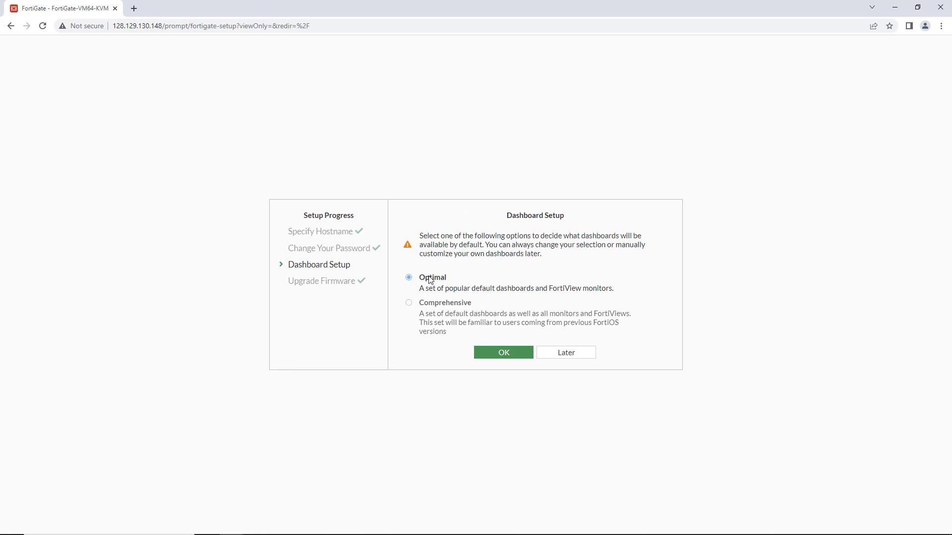
pyautogui.click(503, 354)
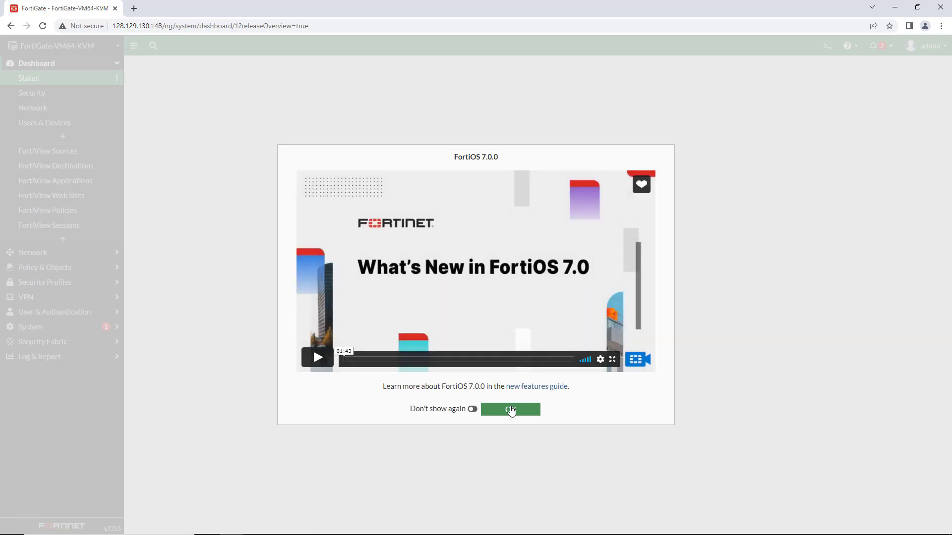
pyautogui.click(513, 413)
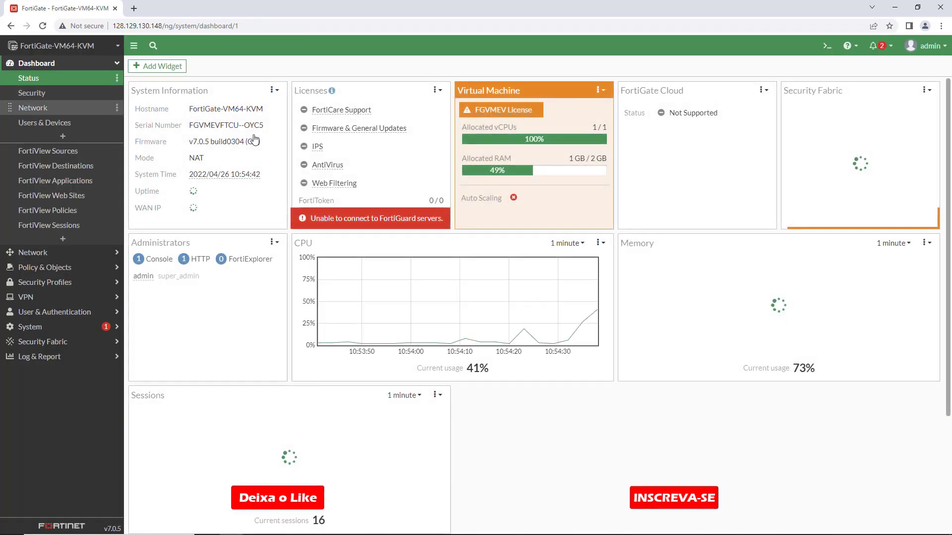
pyautogui.moveTo(795, 117)
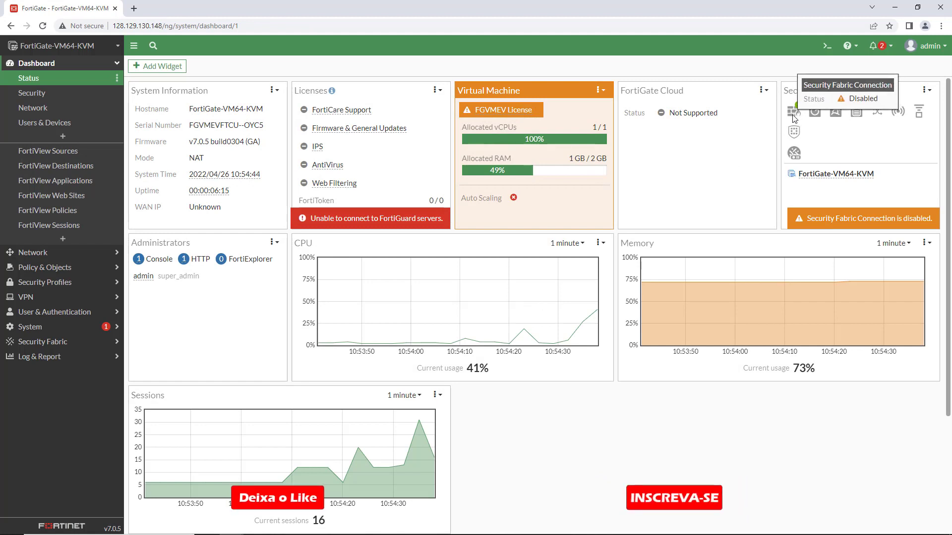